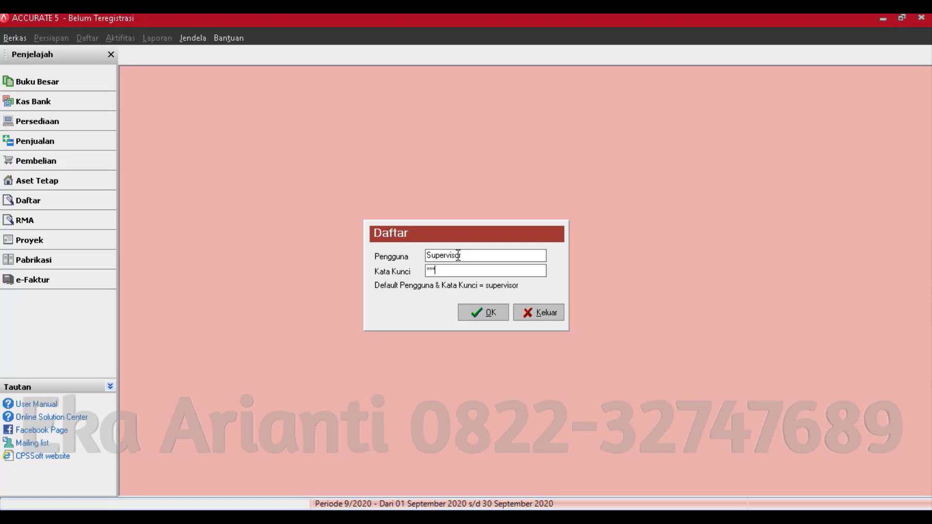
# - Finish the password, log in to Global Building, PT as Supervisor, and close the Pengingat reminders tab
pyautogui.write('iso')
pyautogui.click(486, 312)
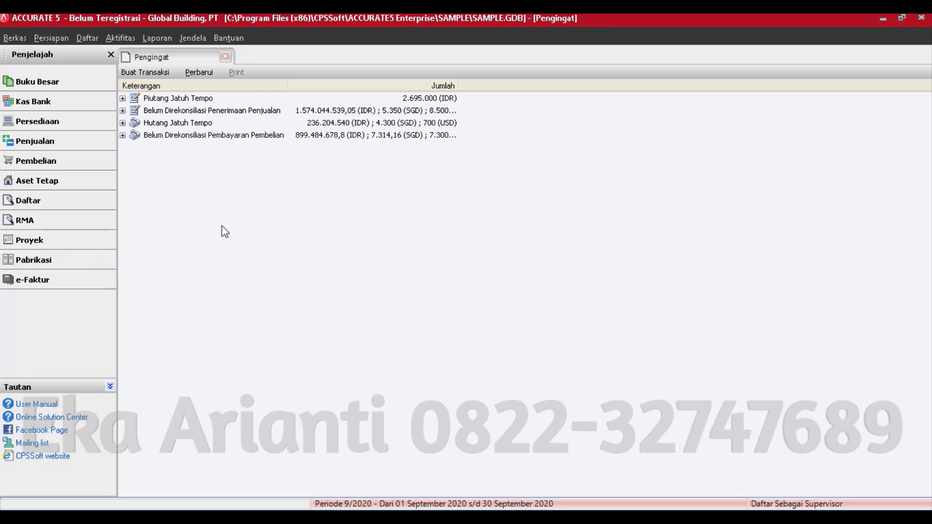
pyautogui.click(224, 56)
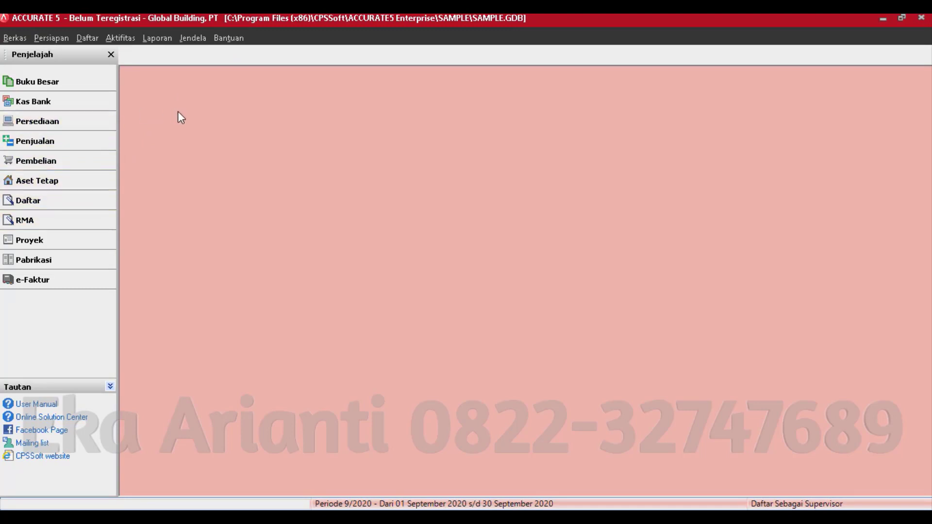
# - Turn on Modul Pabrikasi in the Preferensi feature settings and apply it
pyautogui.click(63, 38)
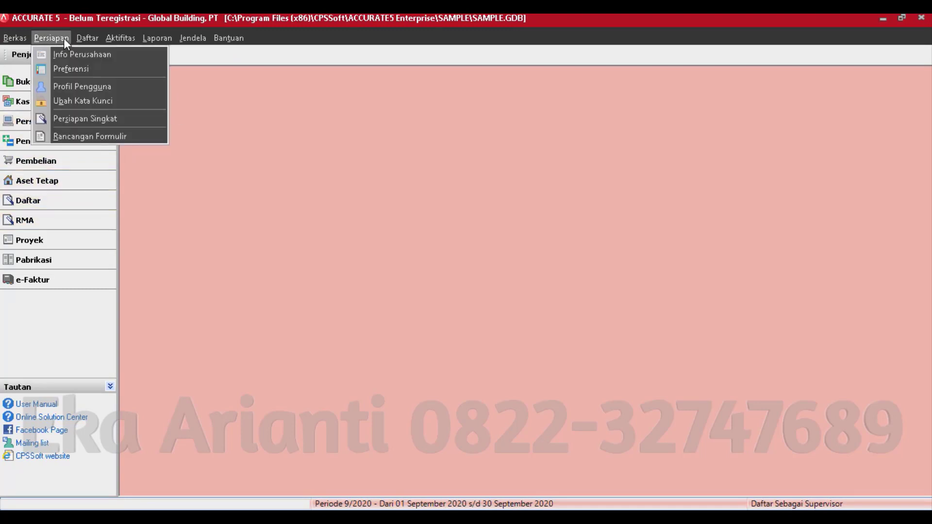
pyautogui.click(74, 69)
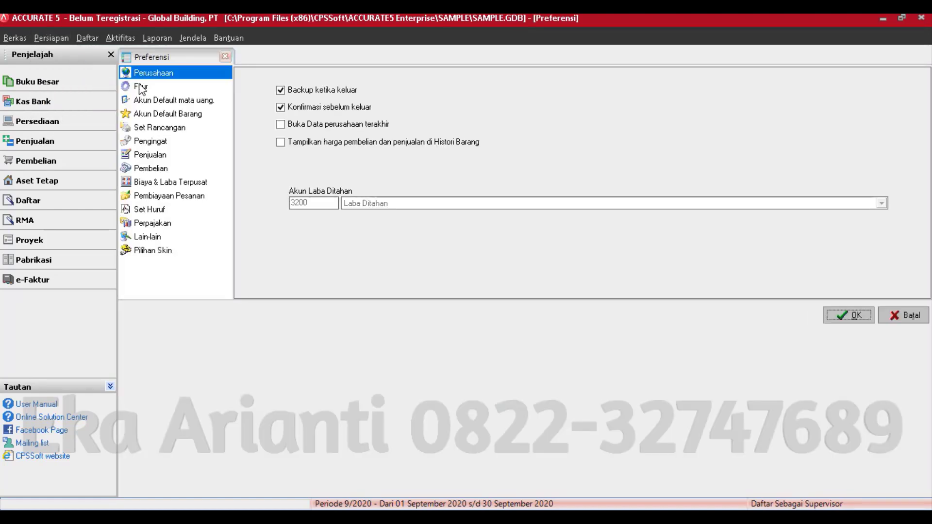
pyautogui.click(140, 86)
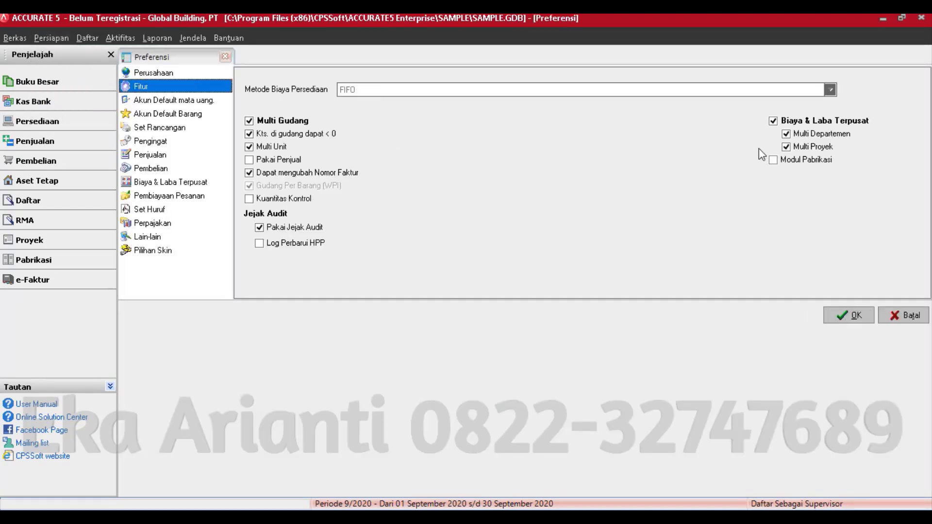
pyautogui.click(774, 161)
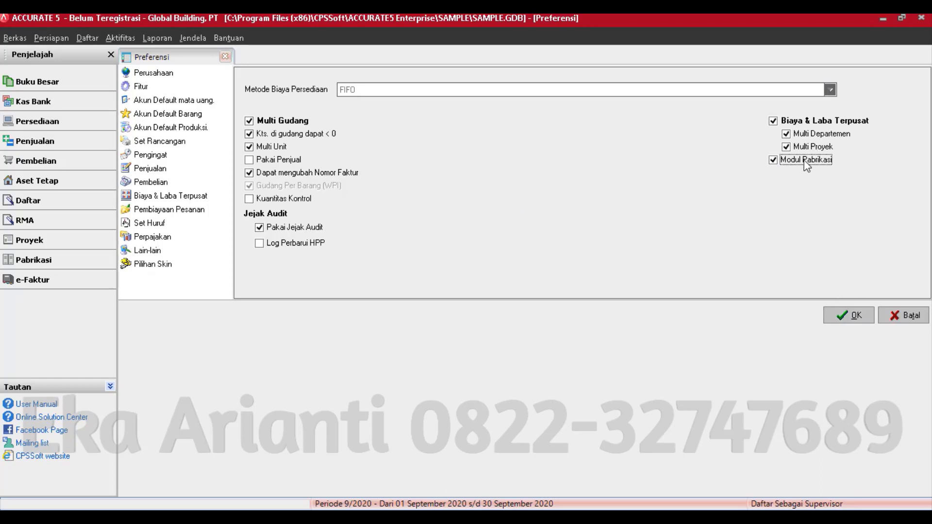
pyautogui.click(849, 316)
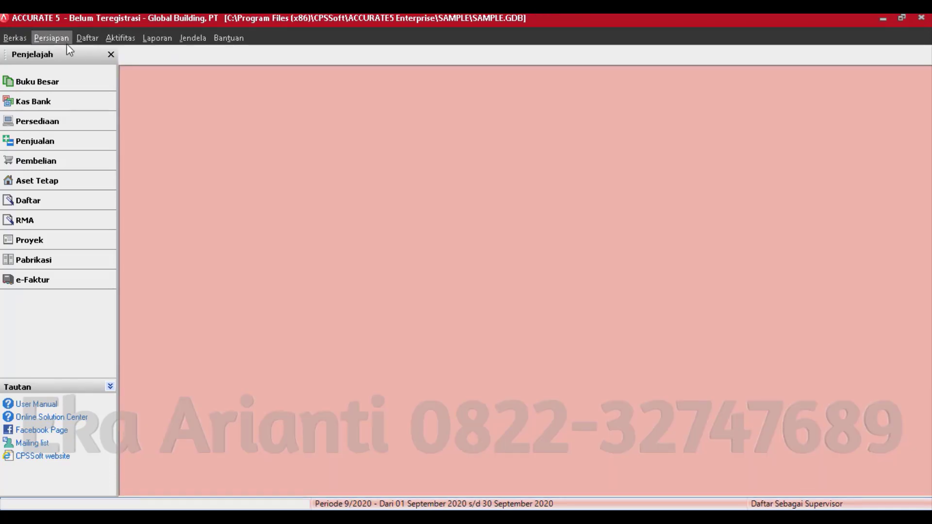
# - Check the production default accounts 6300, 1105-666 and 5100-666 in Preferensi and confirm
pyautogui.click(67, 43)
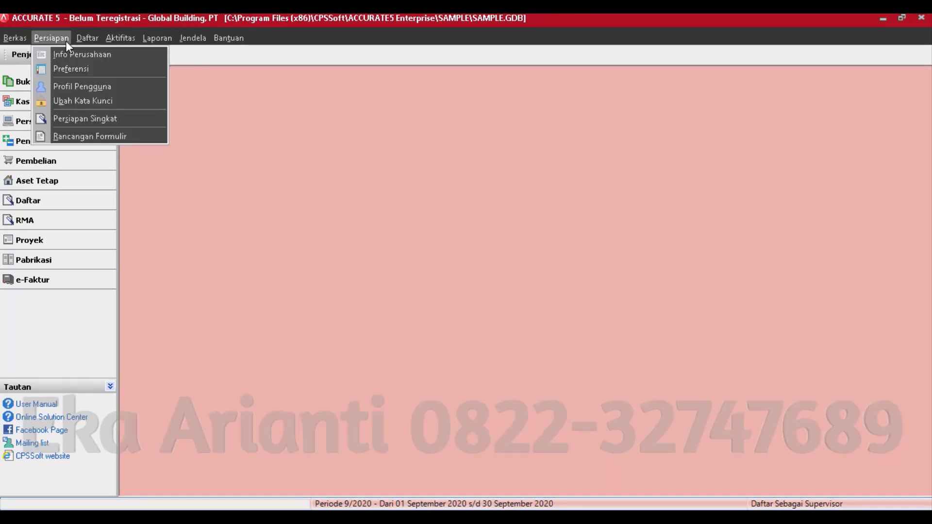
pyautogui.click(80, 72)
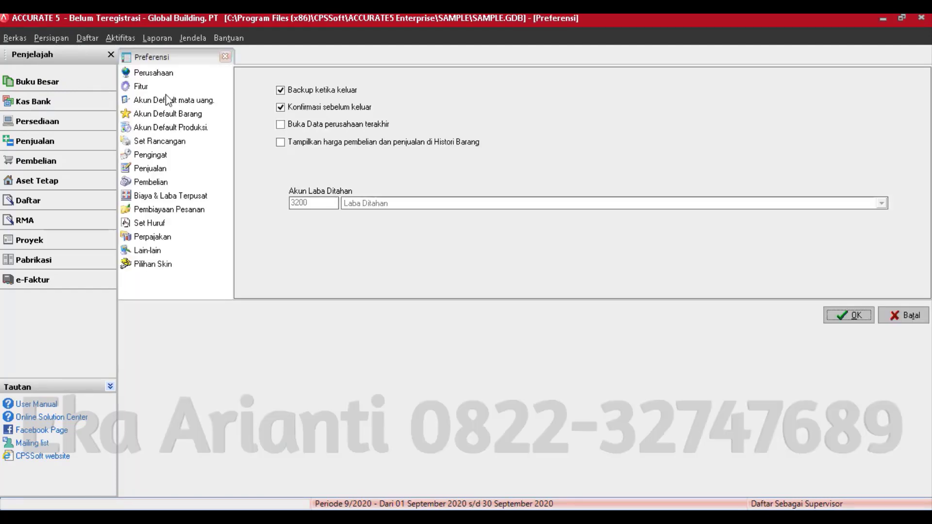
pyautogui.click(174, 128)
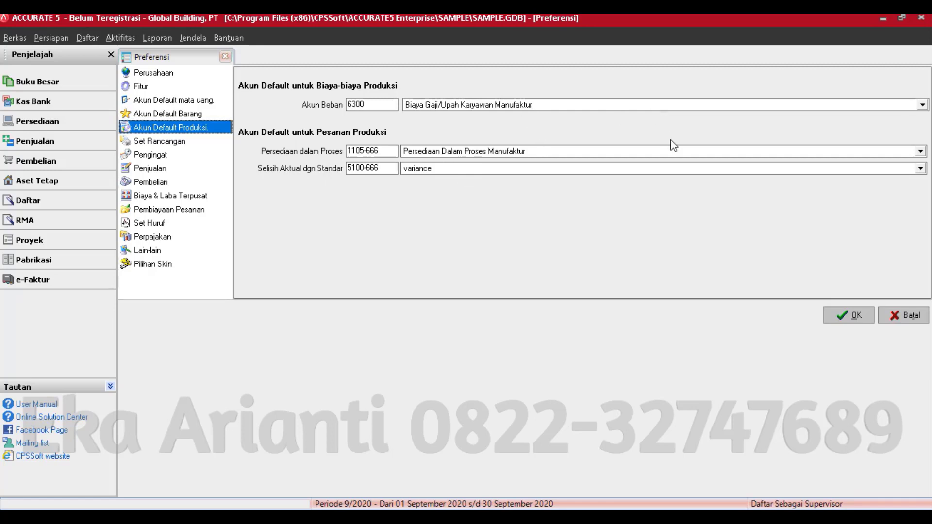
pyautogui.click(850, 315)
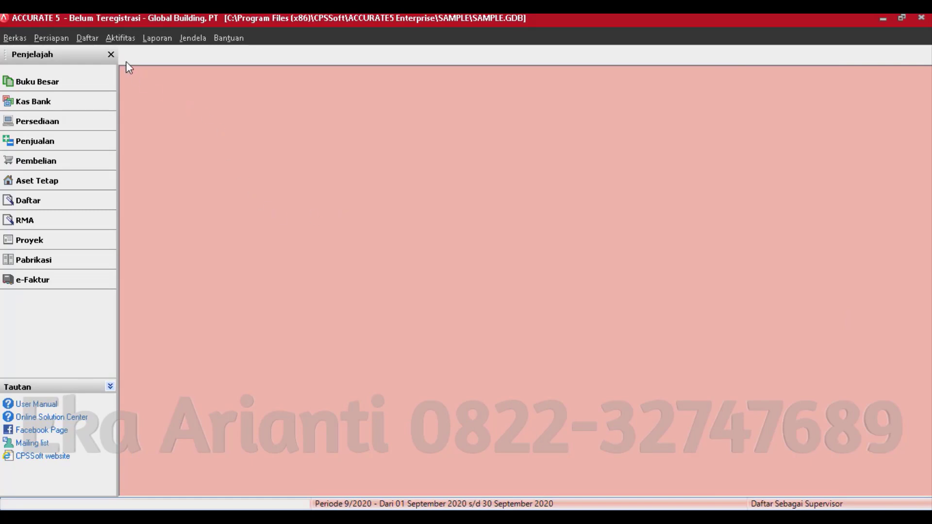
pyautogui.click(90, 38)
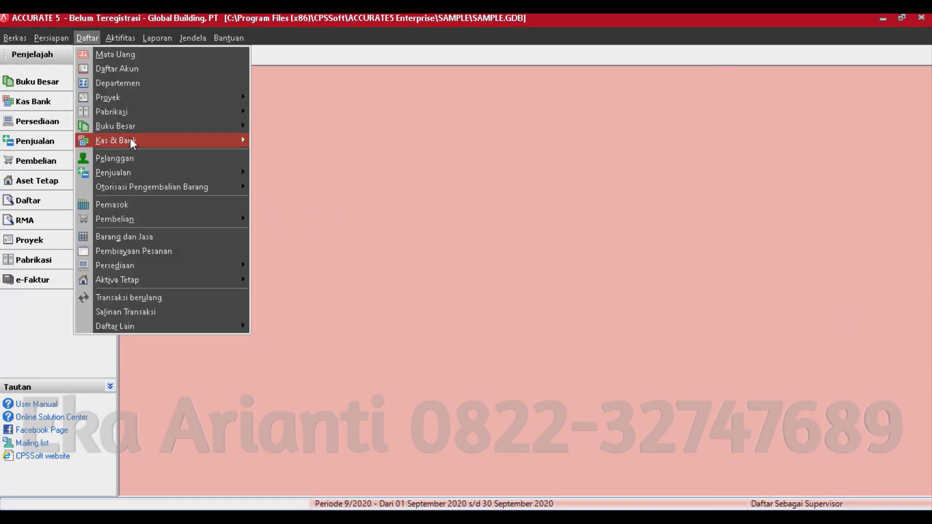
pyautogui.moveTo(131, 117)
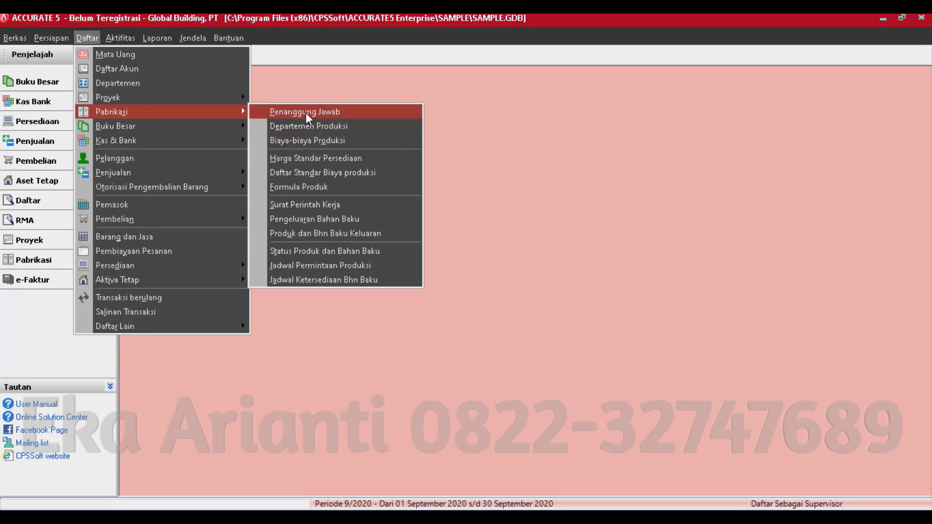
pyautogui.click(306, 112)
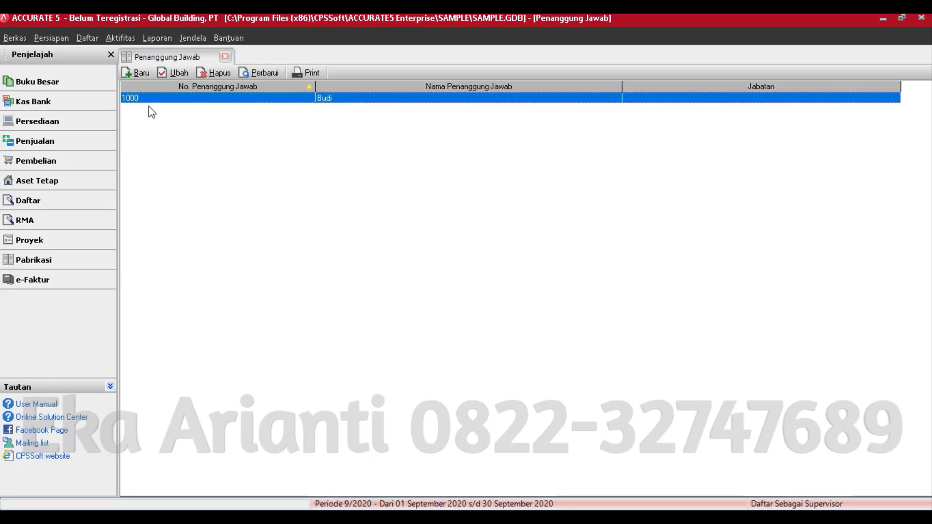
pyautogui.click(134, 74)
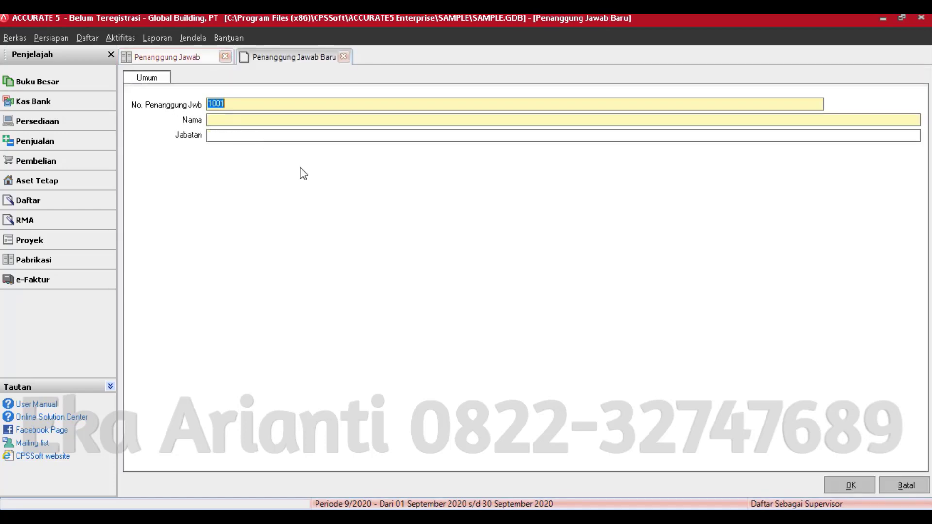
pyautogui.click(906, 485)
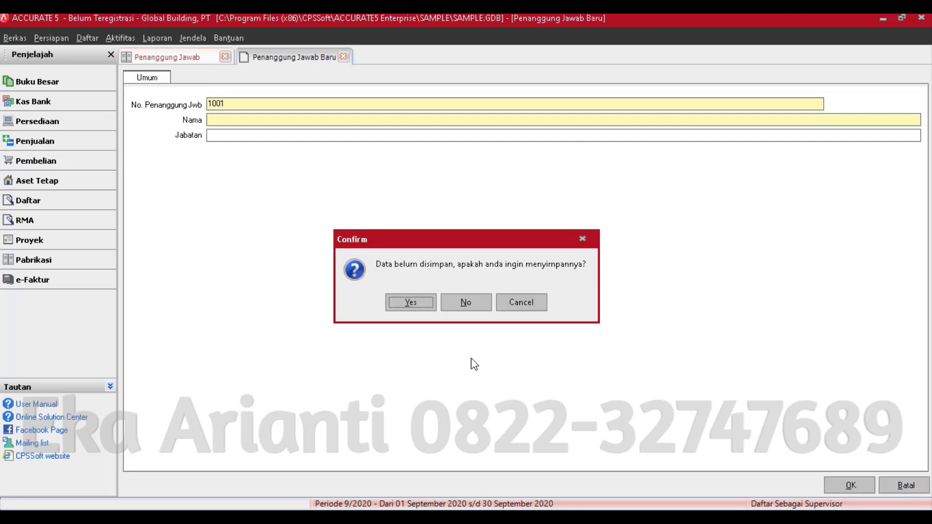
pyautogui.click(480, 307)
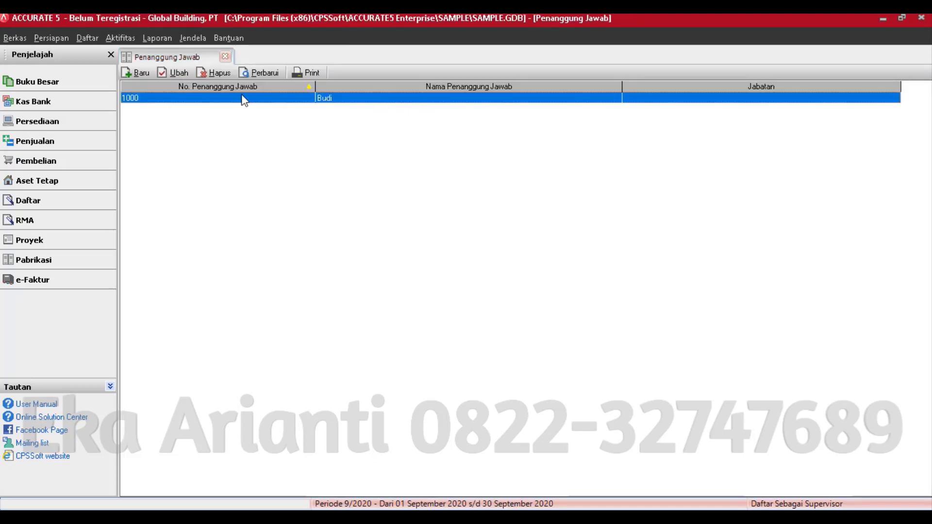
pyautogui.click(226, 57)
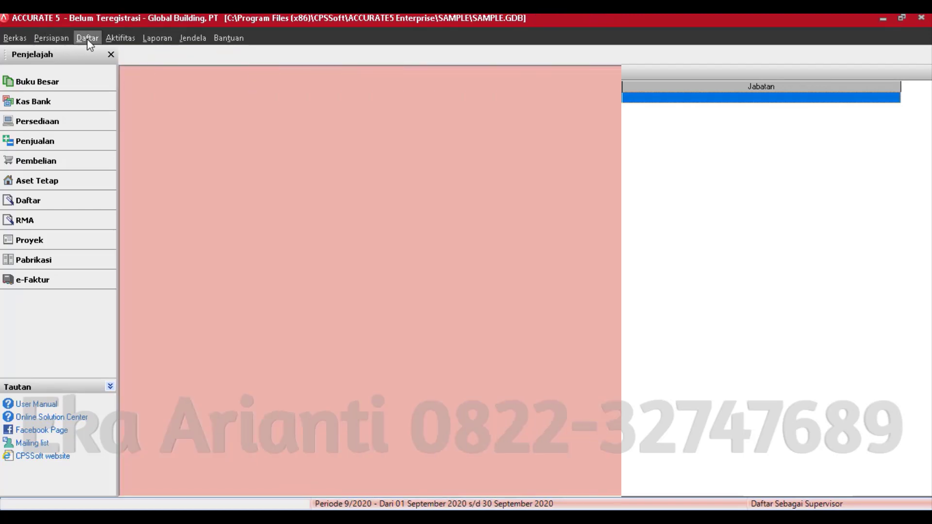
pyautogui.click(87, 39)
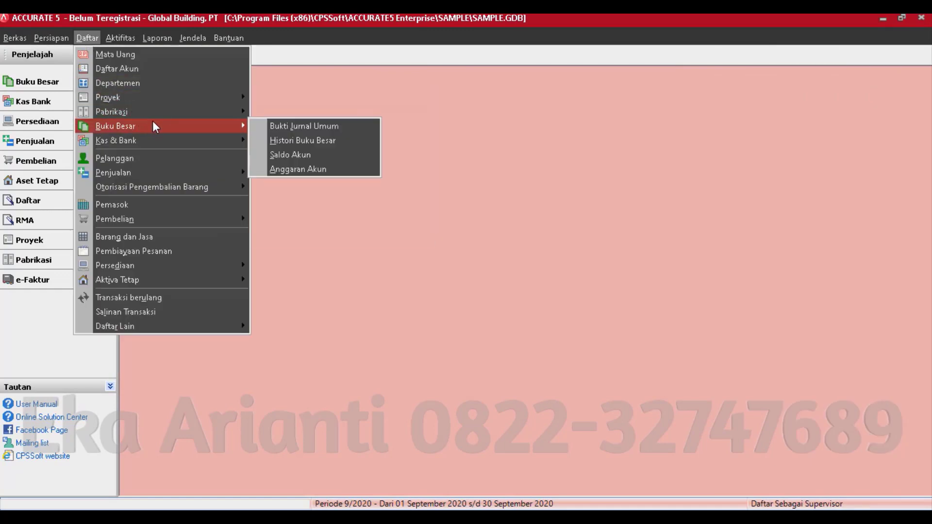
pyautogui.moveTo(163, 113)
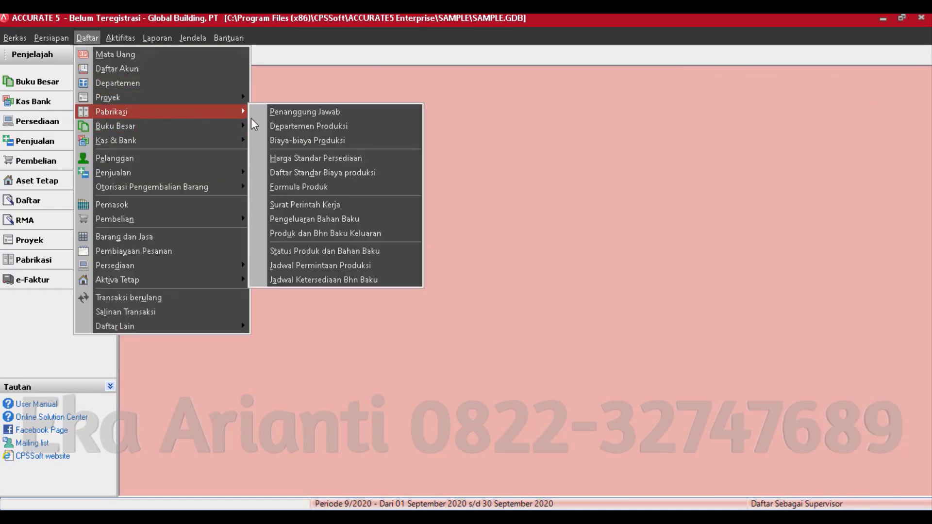
pyautogui.click(313, 125)
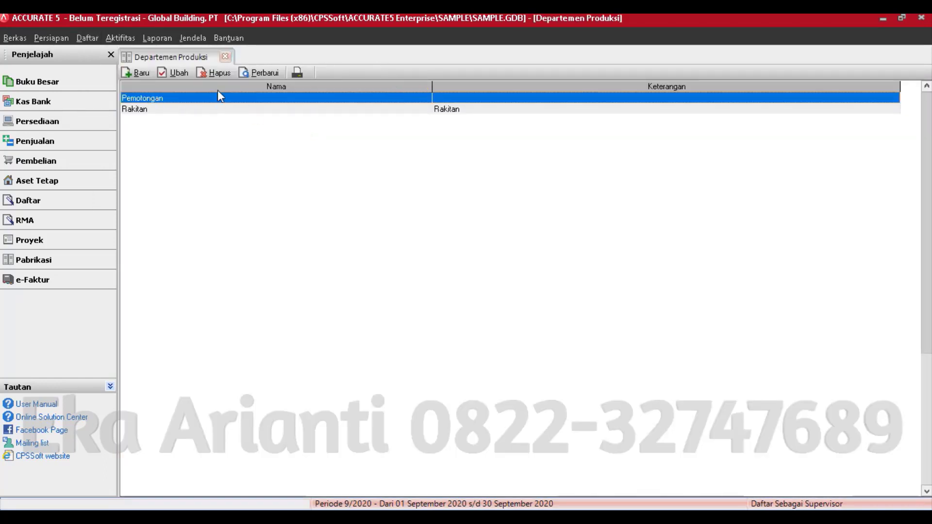
pyautogui.click(142, 72)
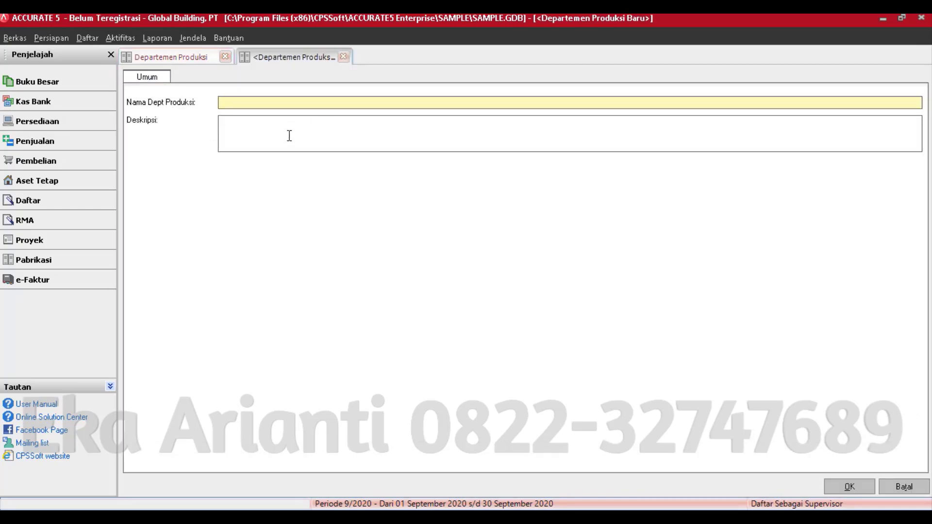
pyautogui.click(344, 57)
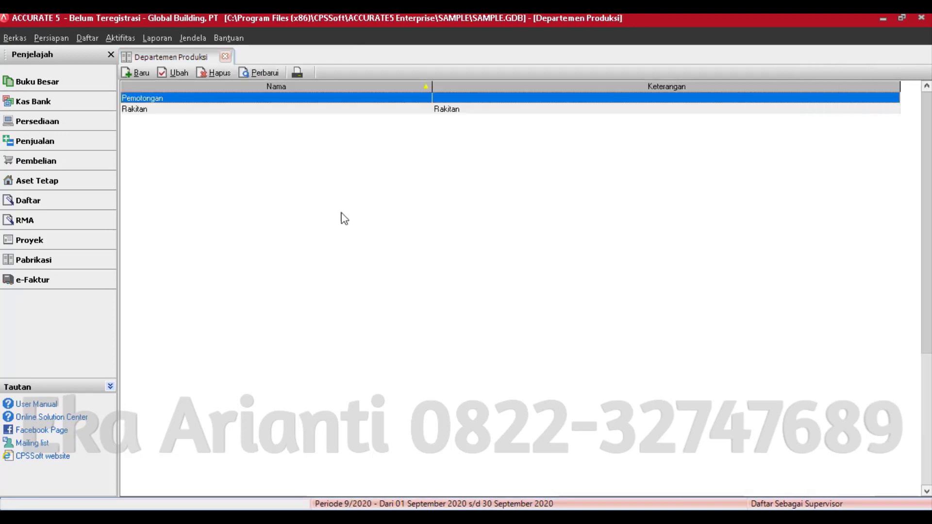
pyautogui.click(225, 58)
pyautogui.click(87, 38)
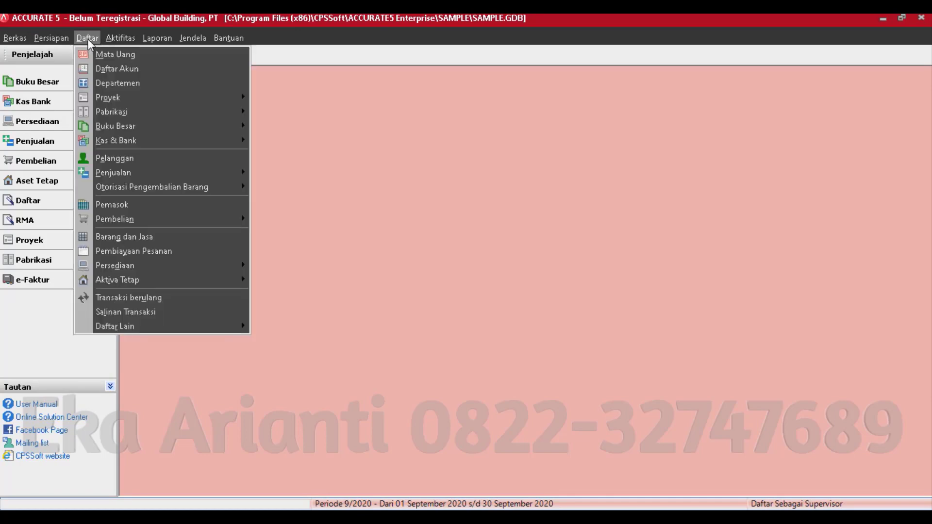
# - Show the Biaya-biaya Produksi list (E-003 to E-009) and discard an unsaved new cost E-008
pyautogui.moveTo(127, 96)
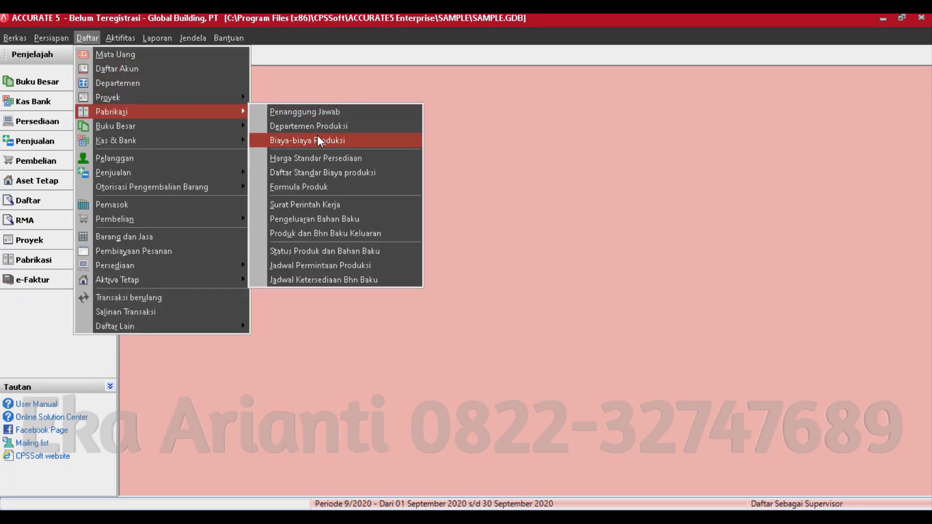
pyautogui.click(316, 136)
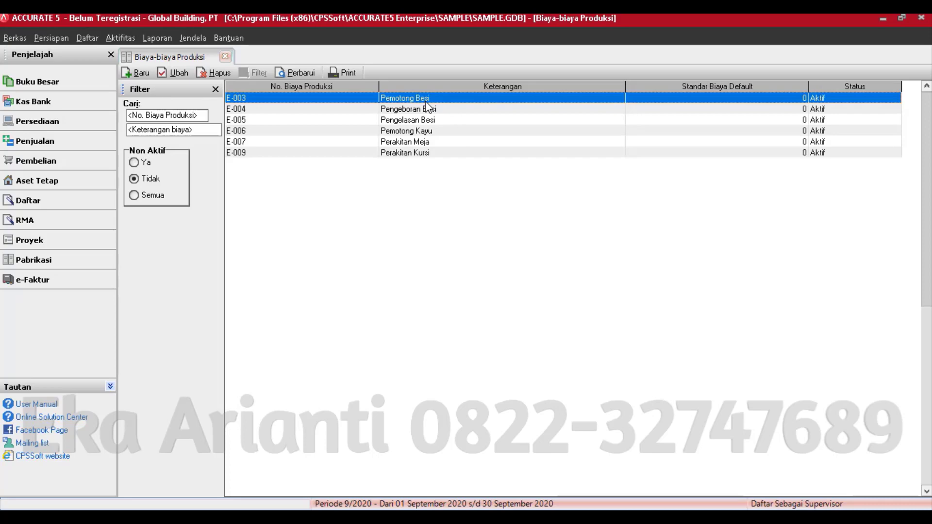
pyautogui.click(136, 72)
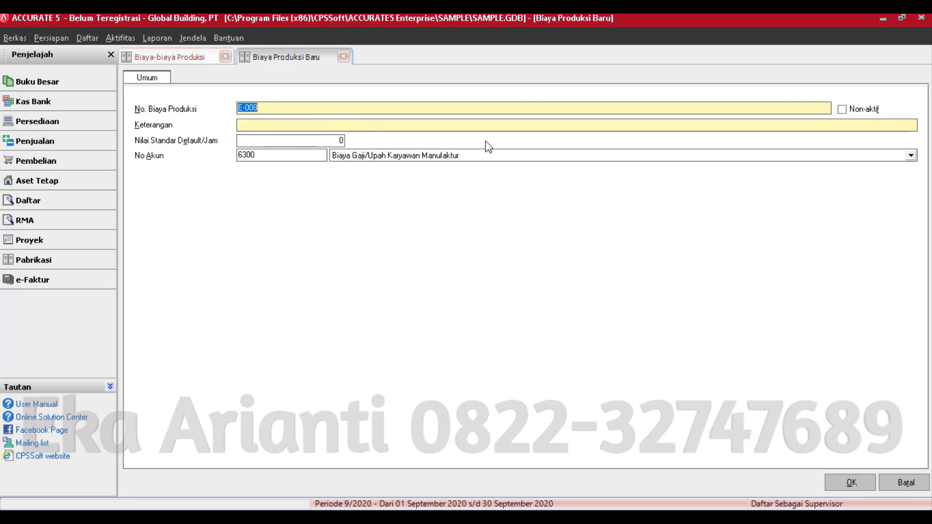
pyautogui.click(855, 482)
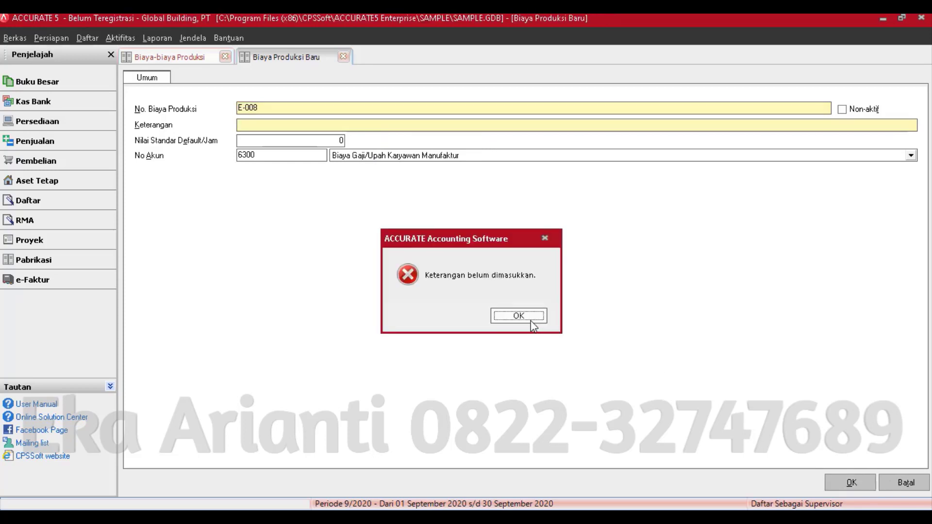
pyautogui.click(529, 317)
pyautogui.click(905, 482)
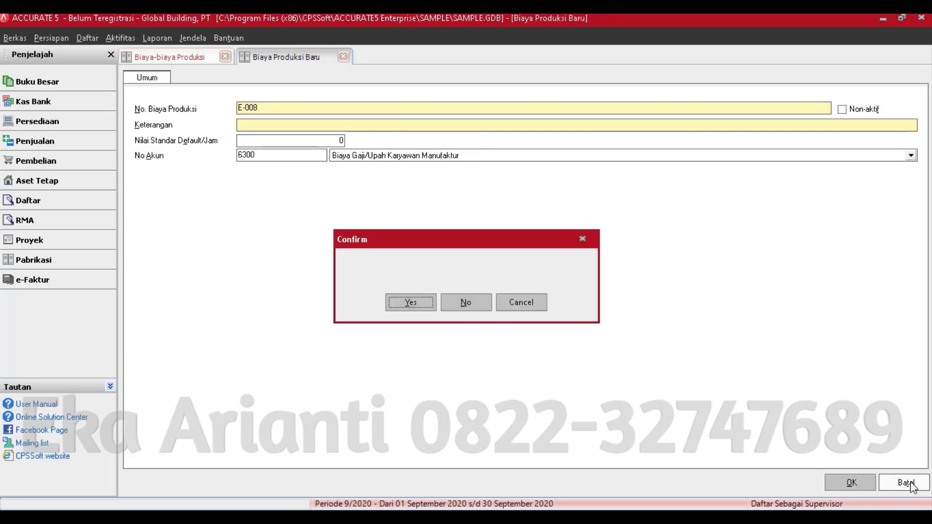
pyautogui.click(466, 302)
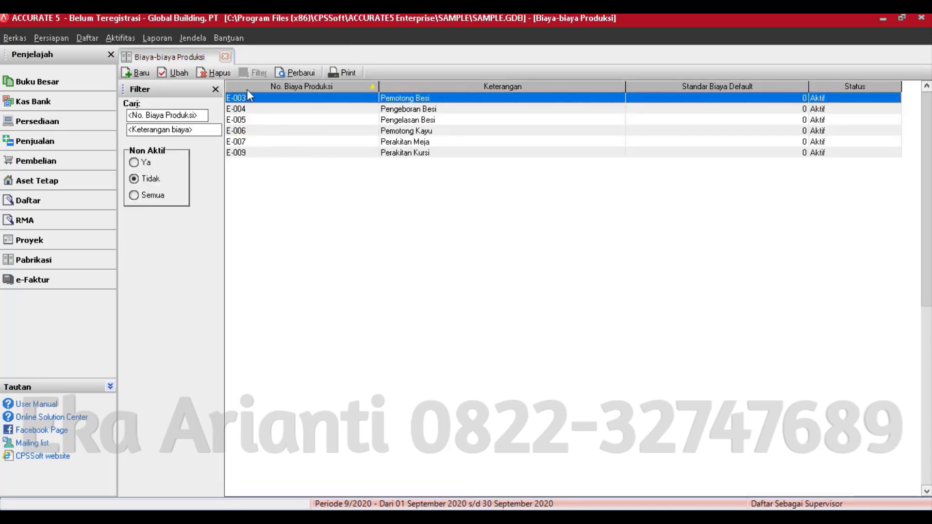
# - Close the costs list and go from the Pabrikasi flow diagram to the Bahan baku item list
pyautogui.click(226, 58)
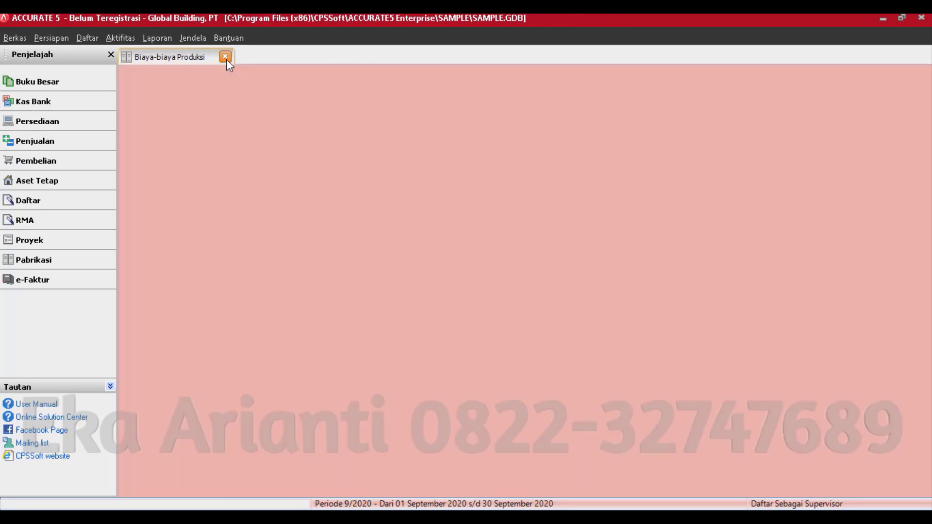
pyautogui.click(59, 266)
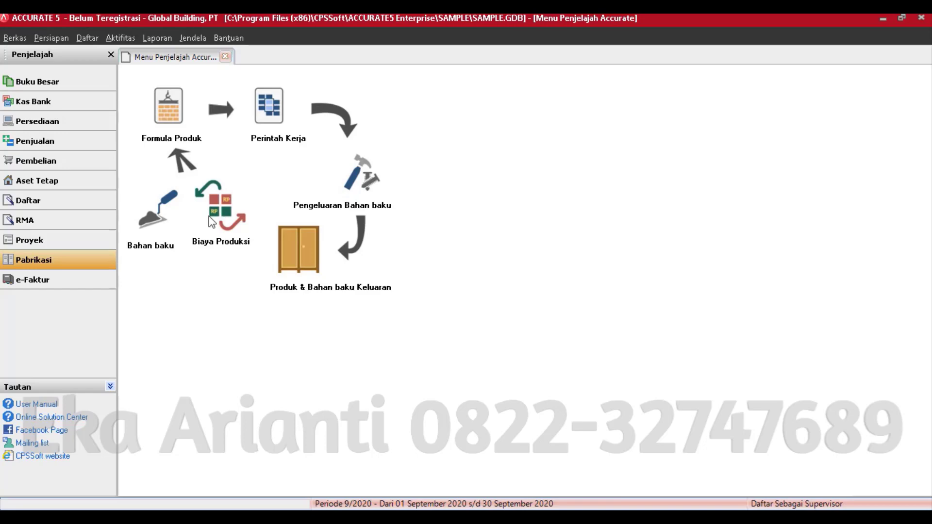
pyautogui.click(159, 226)
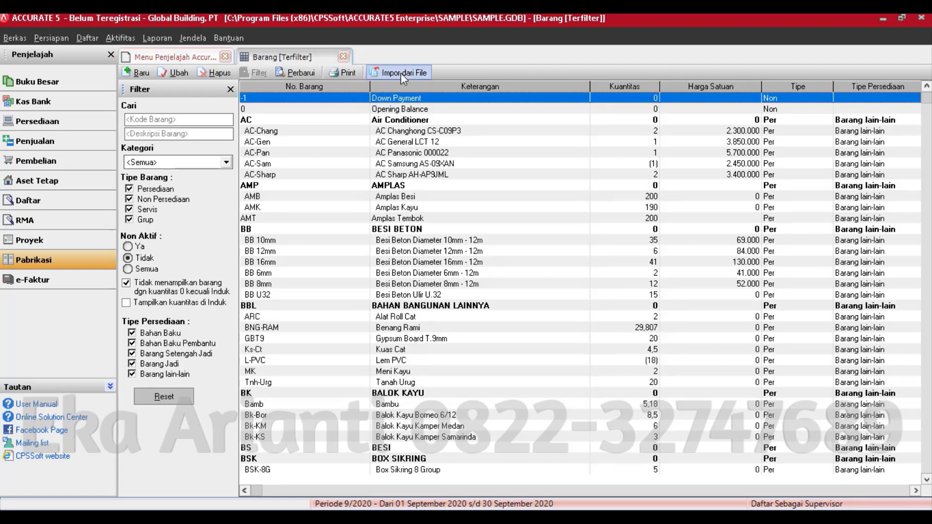
# - Start a new inventory item, glance at its account settings, then discard the form
pyautogui.click(133, 75)
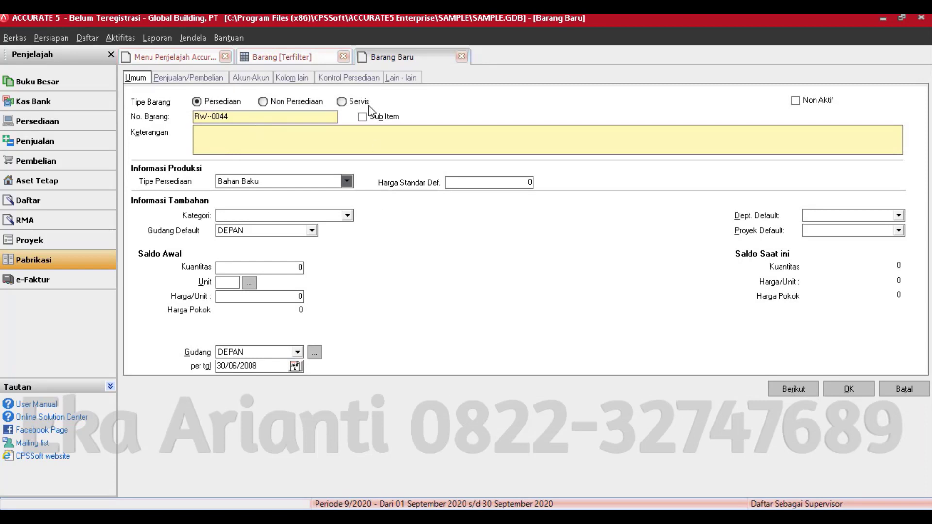
pyautogui.click(250, 79)
pyautogui.press('Escape')
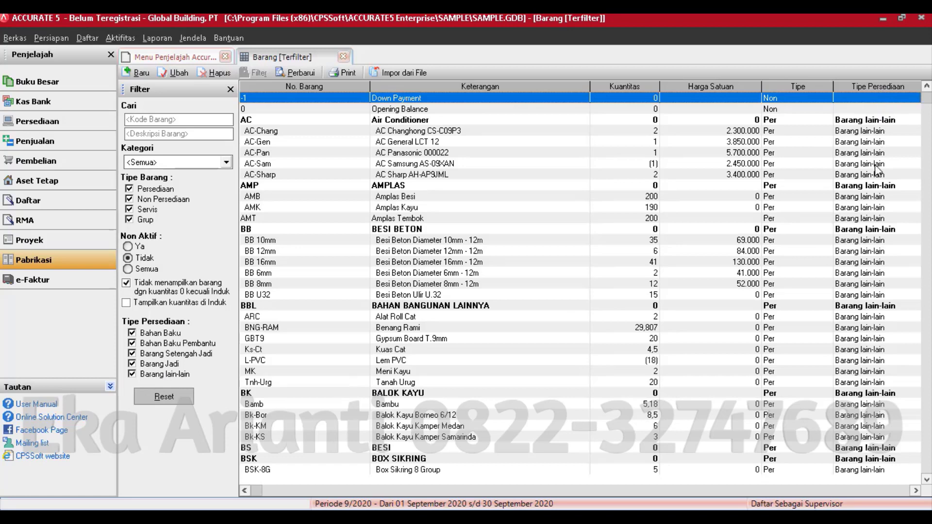
# - Scroll through the filtered Barang list, then close the Barang [Terfilter] tab
pyautogui.click(927, 480)
pyautogui.click(927, 480)
pyautogui.click(927, 480)
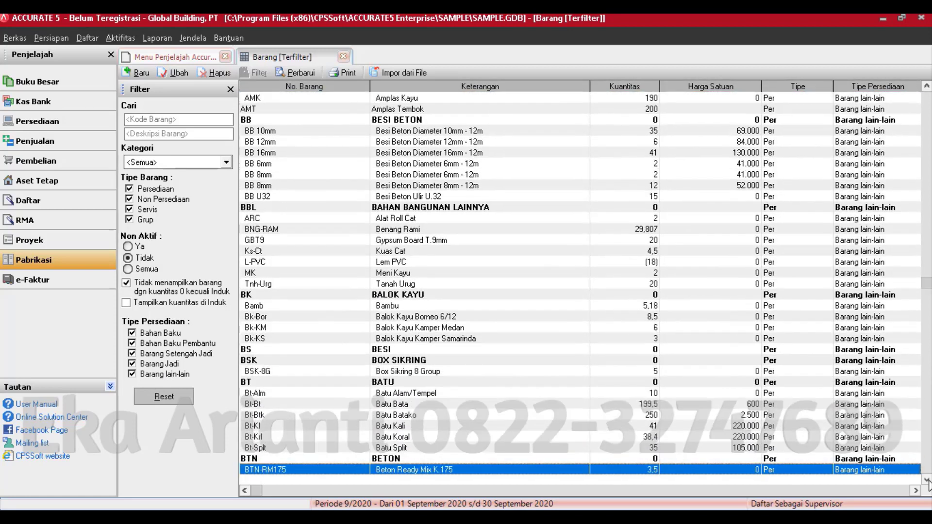
pyautogui.click(927, 481)
pyautogui.click(927, 480)
pyautogui.click(927, 481)
pyautogui.click(927, 480)
pyautogui.click(927, 481)
pyautogui.click(927, 480)
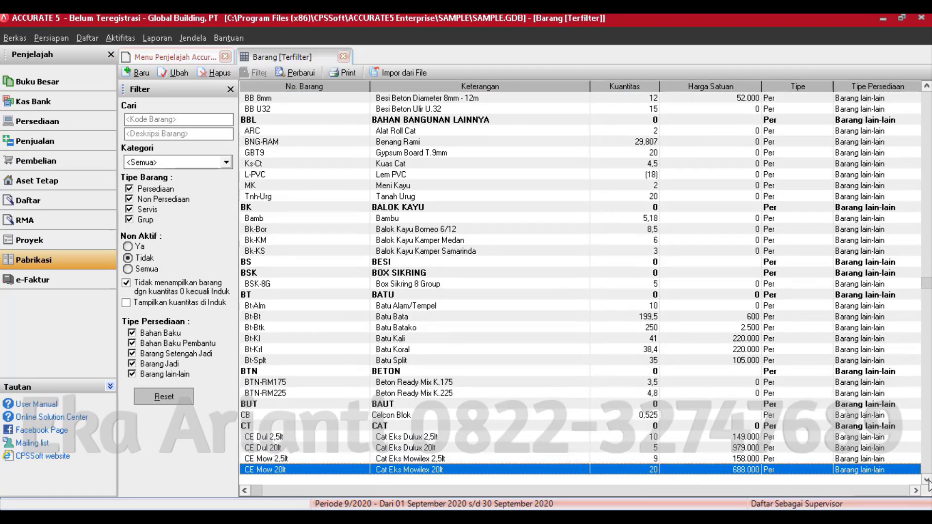
pyautogui.click(927, 481)
pyautogui.click(927, 480)
pyautogui.click(927, 481)
pyautogui.click(927, 480)
pyautogui.click(927, 481)
pyautogui.click(927, 480)
pyautogui.click(926, 480)
pyautogui.click(927, 480)
pyautogui.click(927, 481)
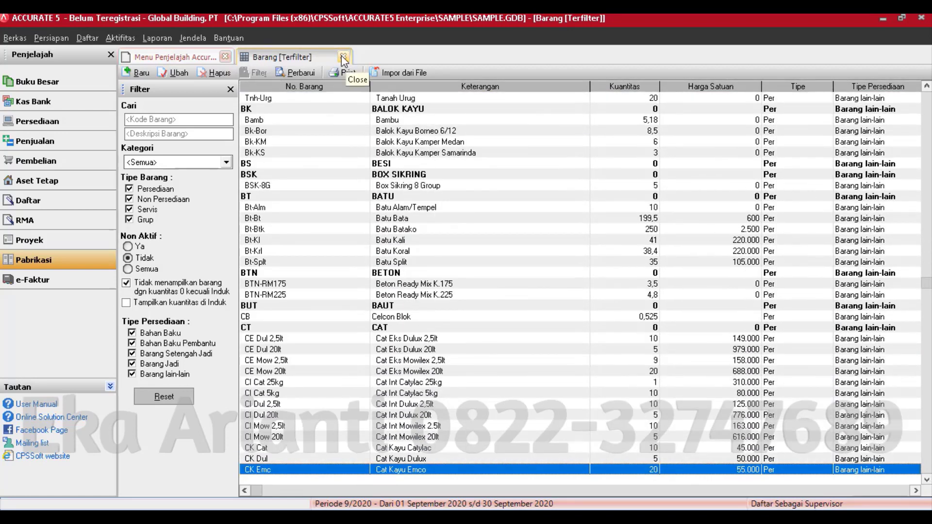
pyautogui.click(343, 58)
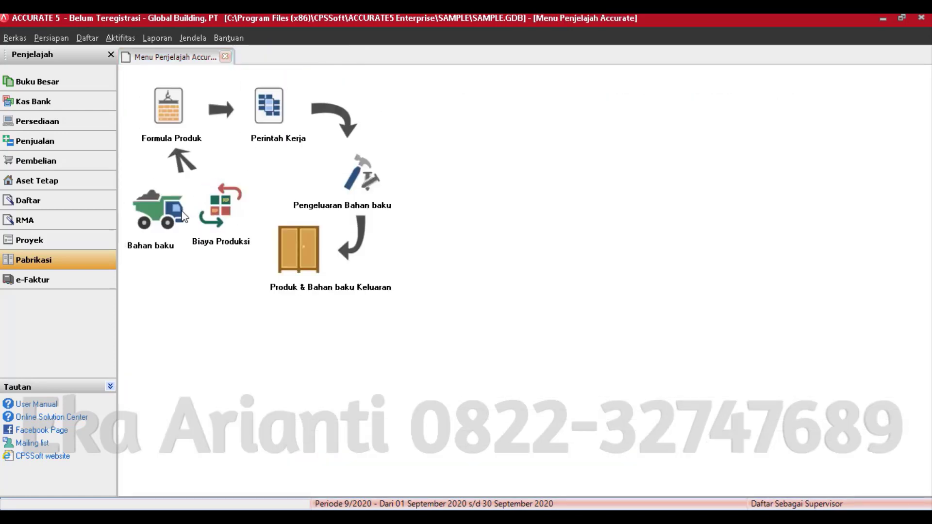
pyautogui.click(215, 215)
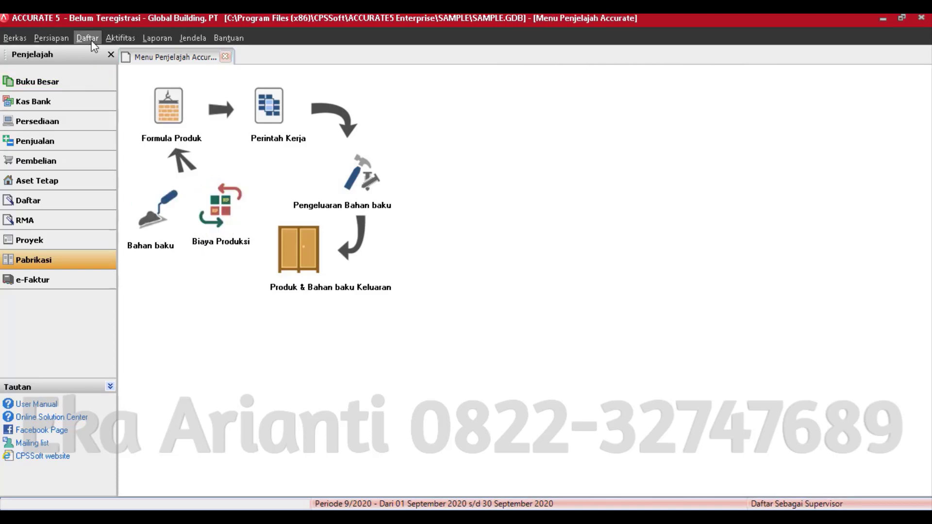
pyautogui.click(120, 38)
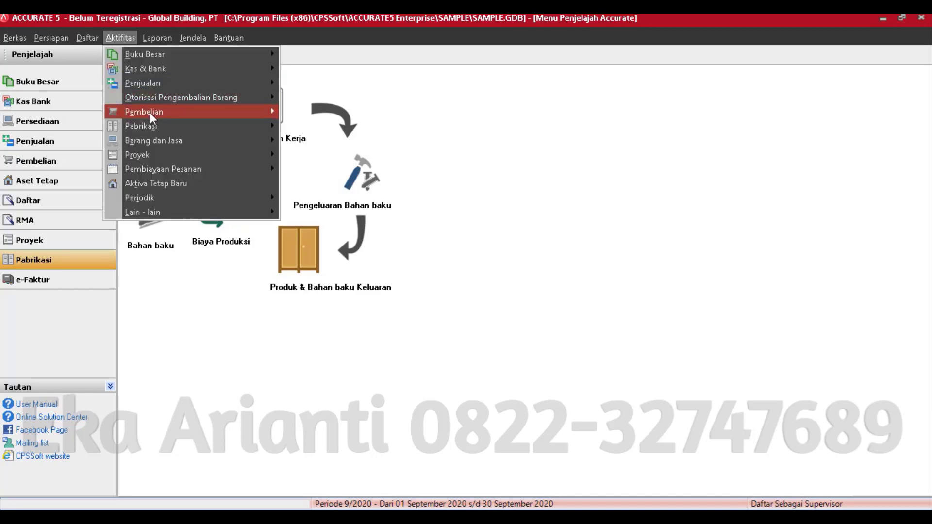
pyautogui.moveTo(150, 126)
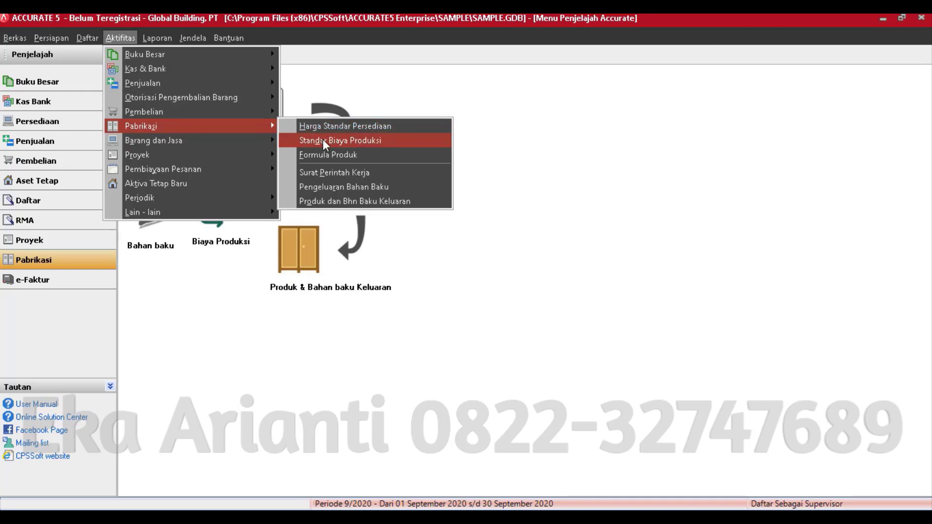
pyautogui.click(327, 125)
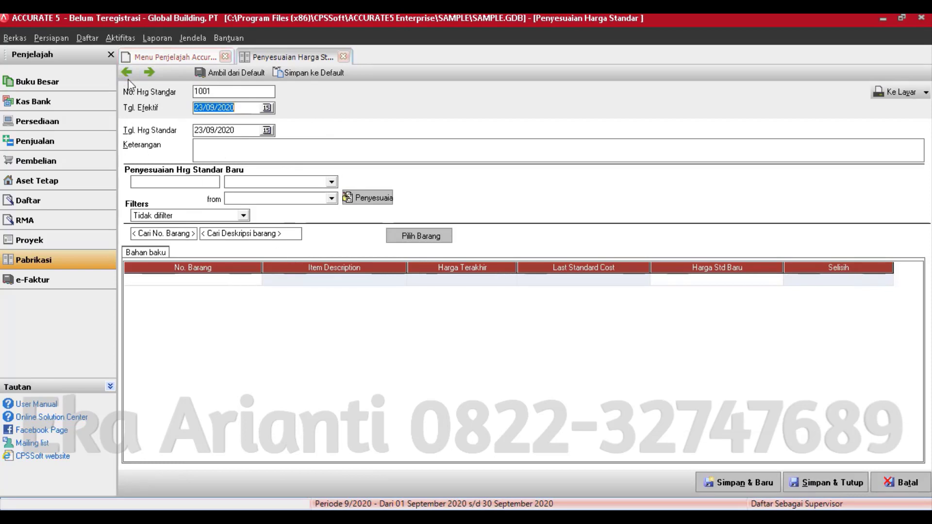
pyautogui.click(127, 75)
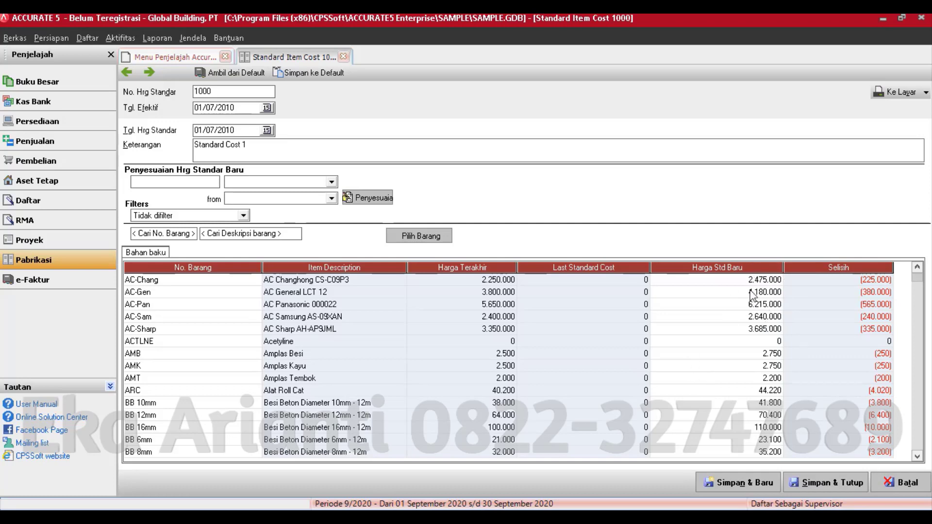
pyautogui.scroll(-7, 919, 460)
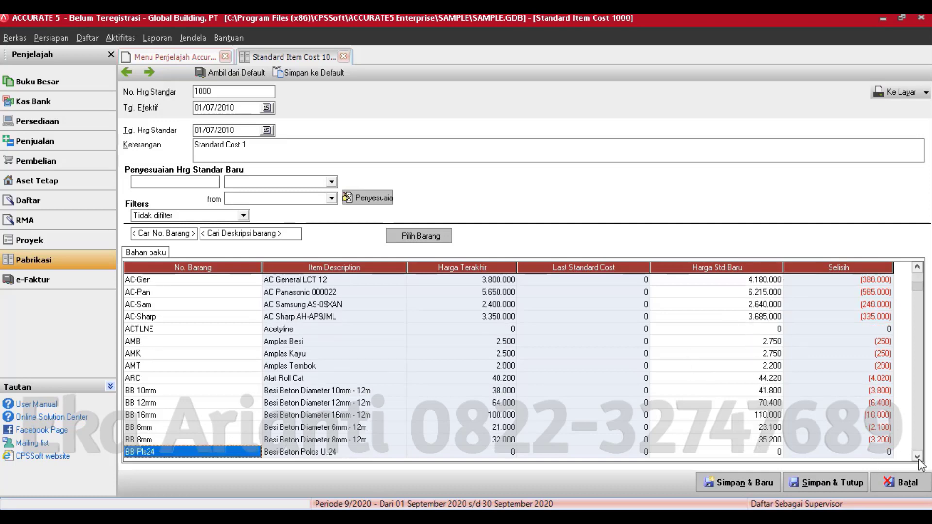
pyautogui.scroll(-4, 919, 461)
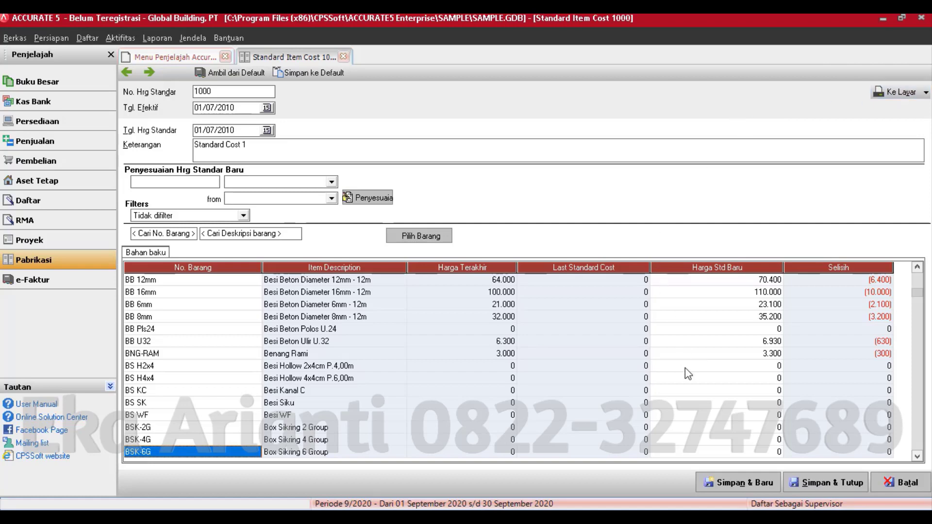
pyautogui.click(892, 481)
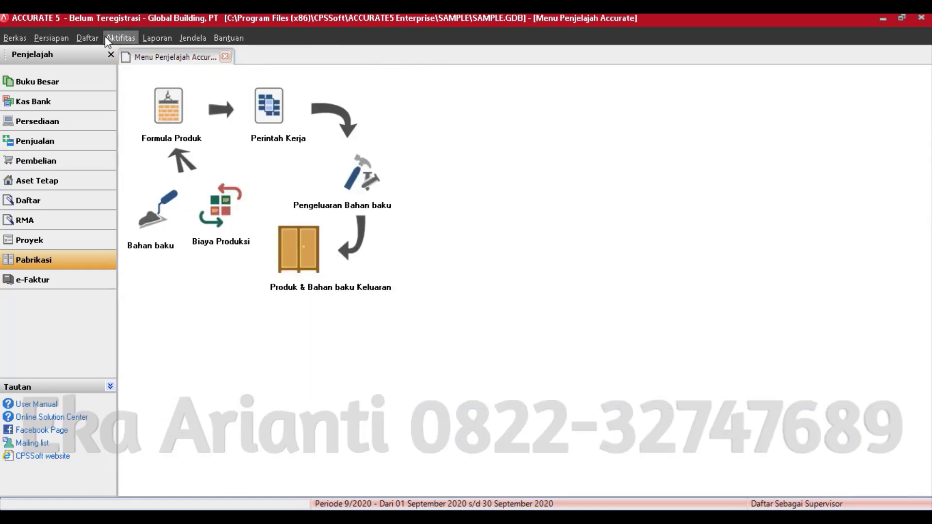
pyautogui.click(112, 37)
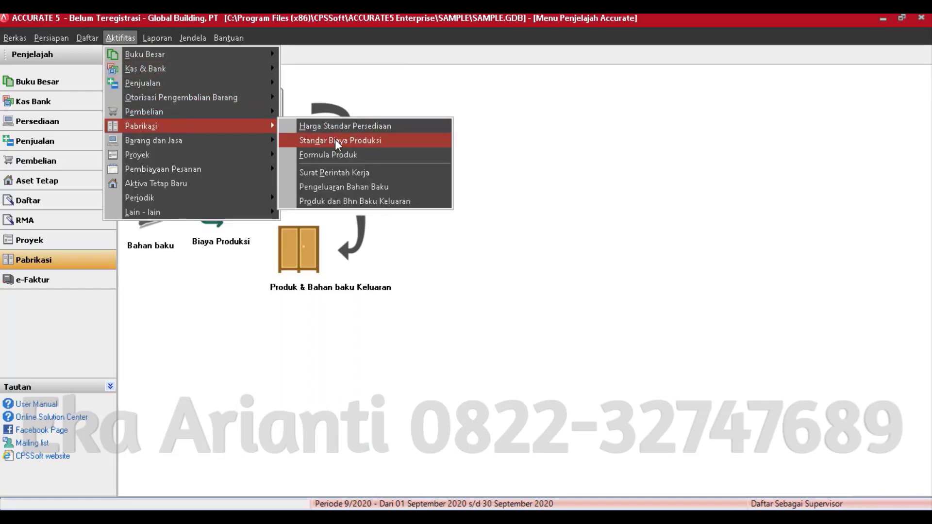
pyautogui.click(335, 140)
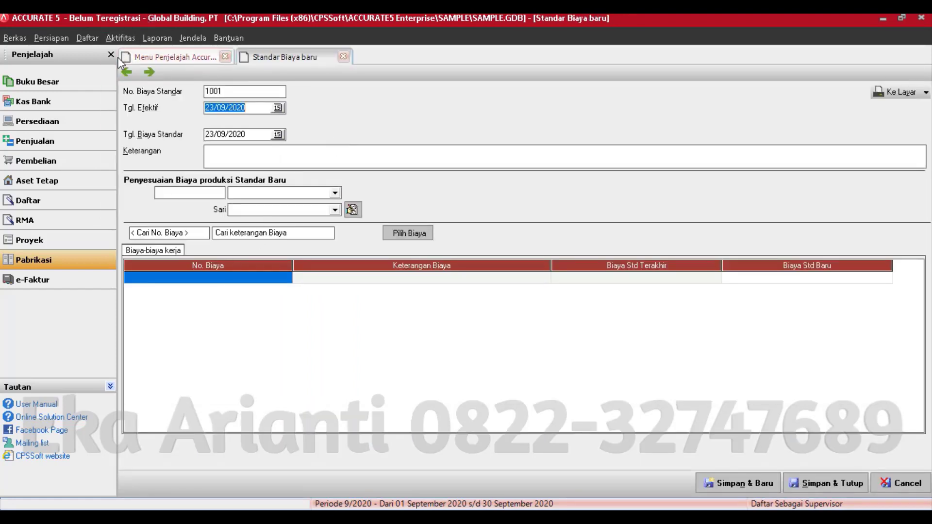
pyautogui.click(126, 72)
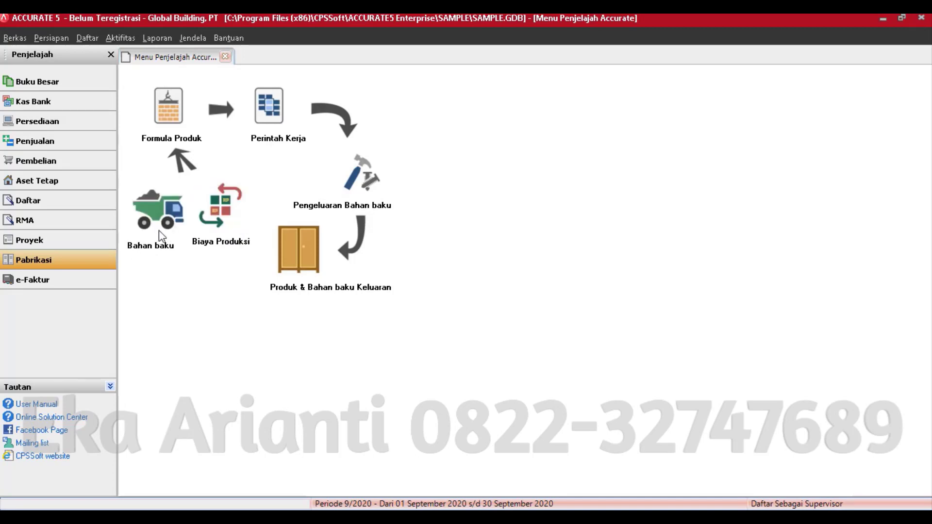
pyautogui.click(173, 112)
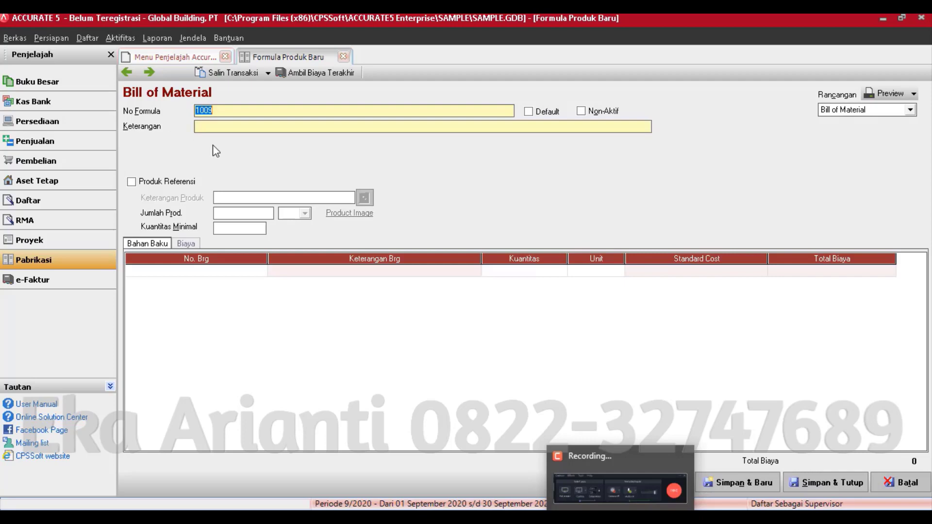
pyautogui.click(127, 72)
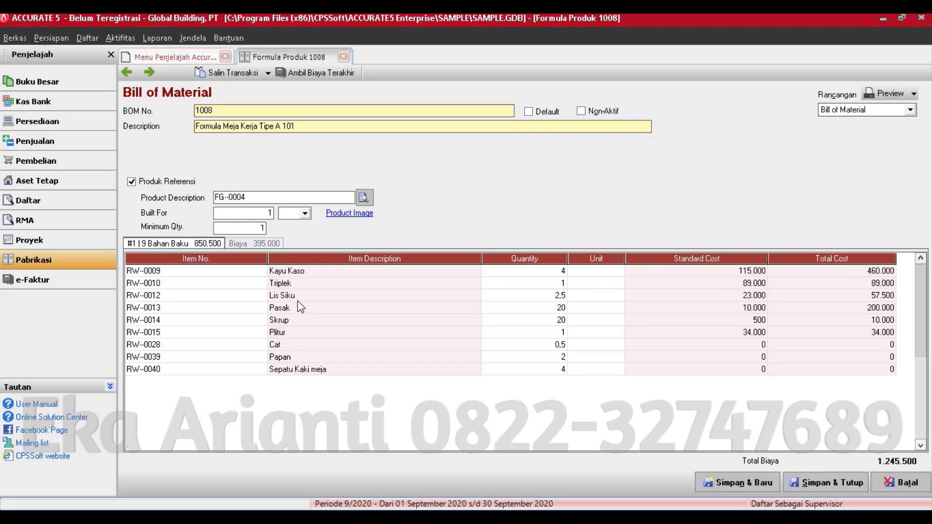
pyautogui.click(259, 243)
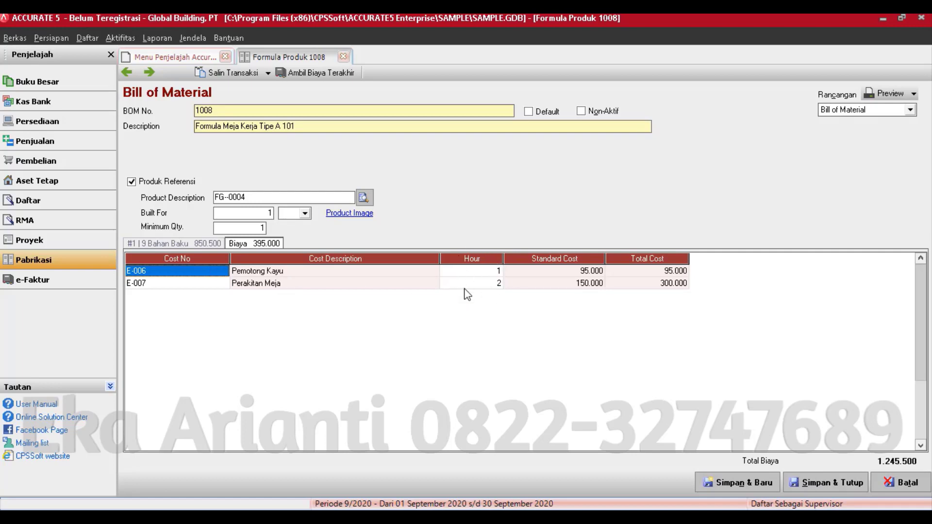
pyautogui.click(211, 242)
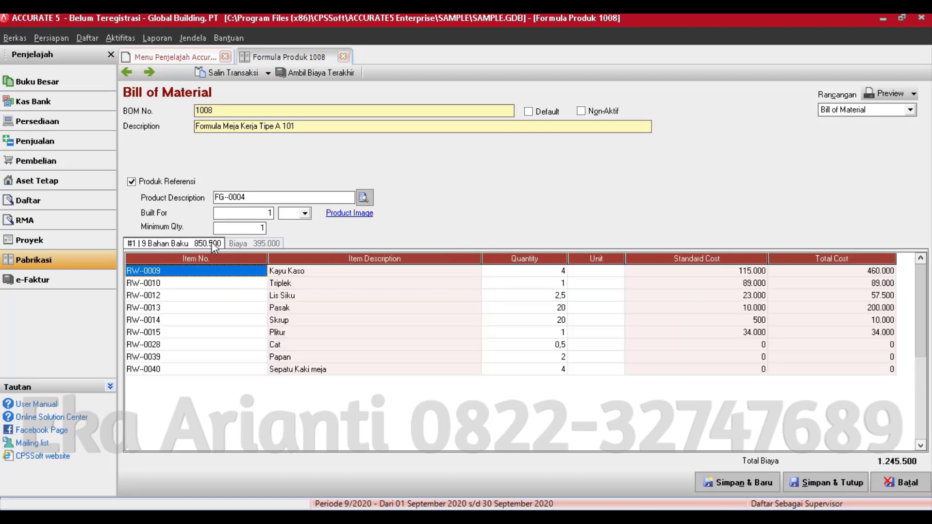
pyautogui.click(355, 214)
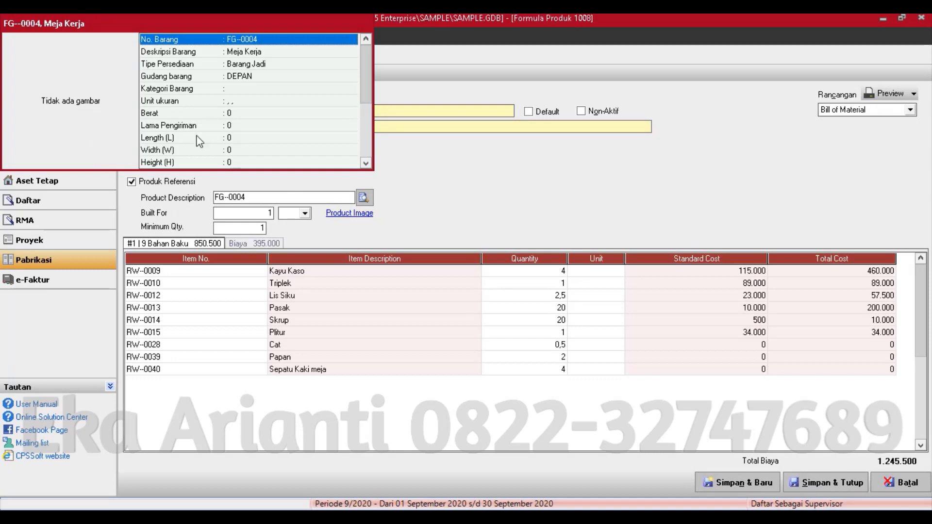
pyautogui.click(430, 153)
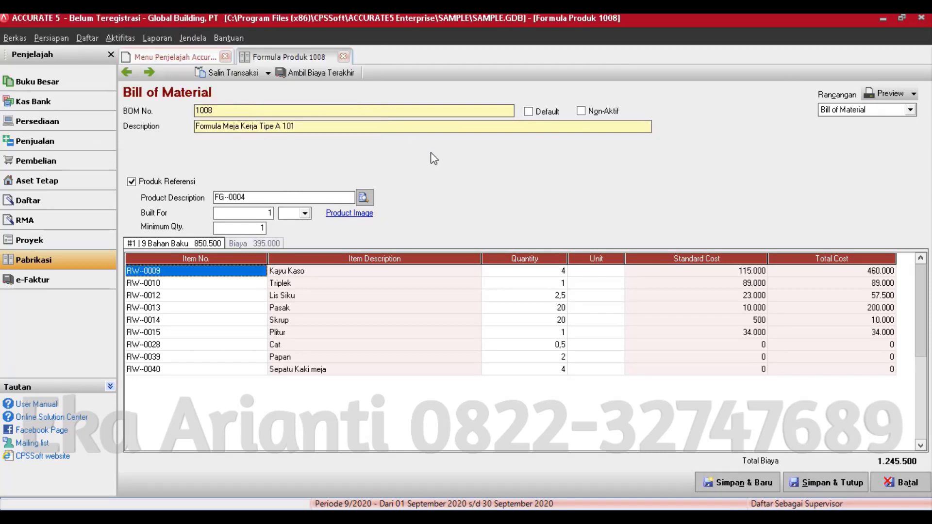
pyautogui.click(890, 93)
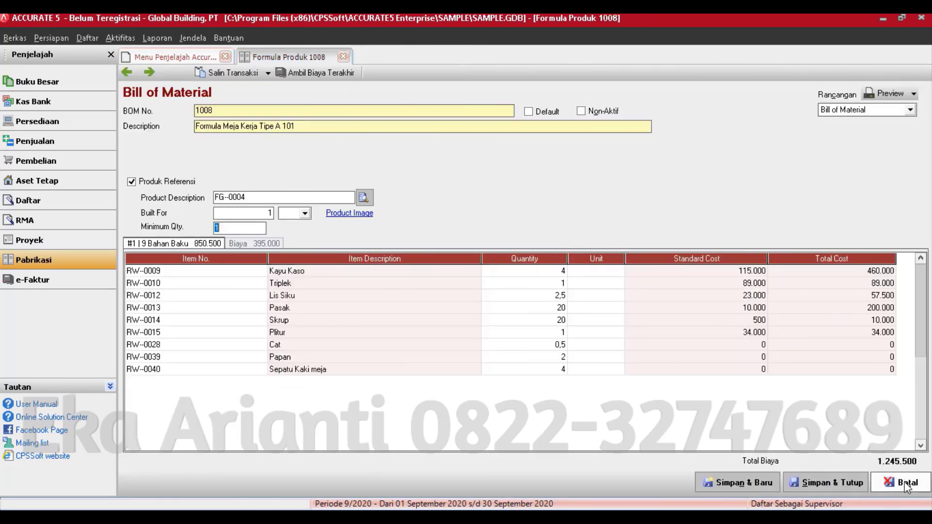
pyautogui.click(906, 483)
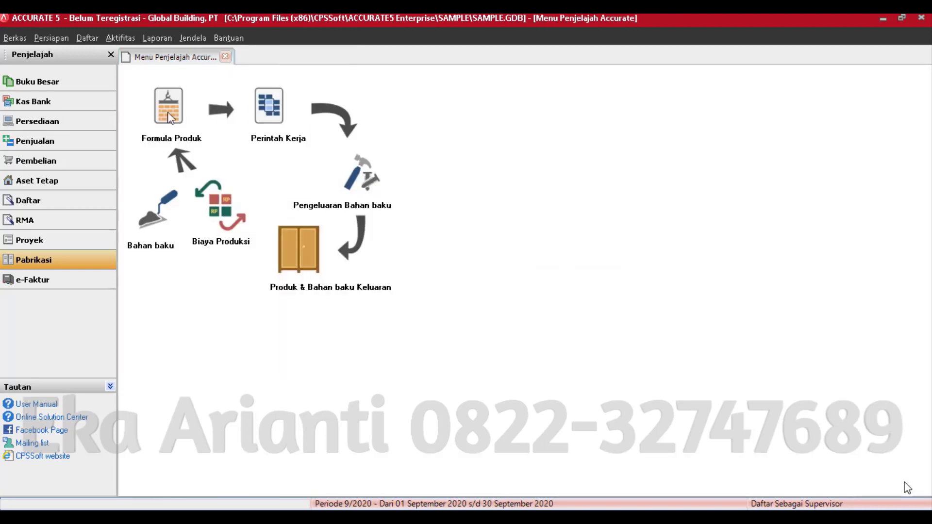
pyautogui.click(270, 113)
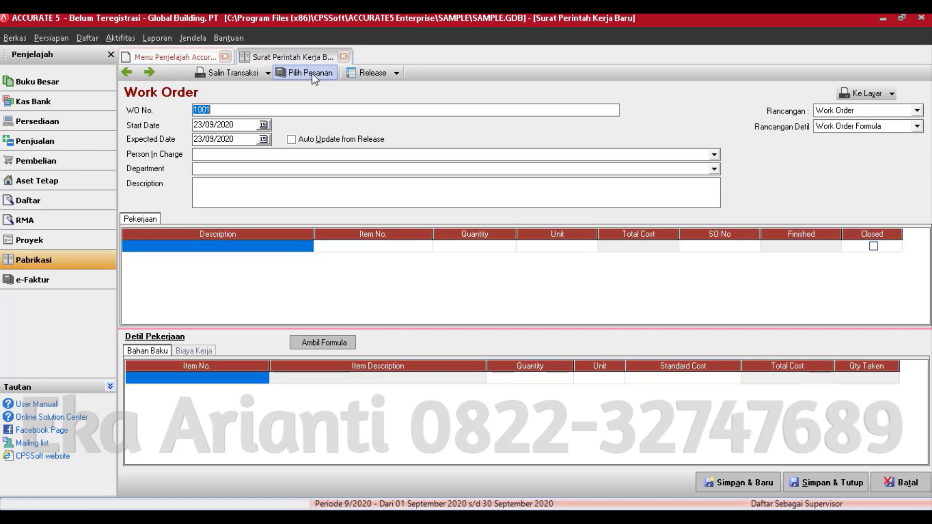
pyautogui.click(135, 74)
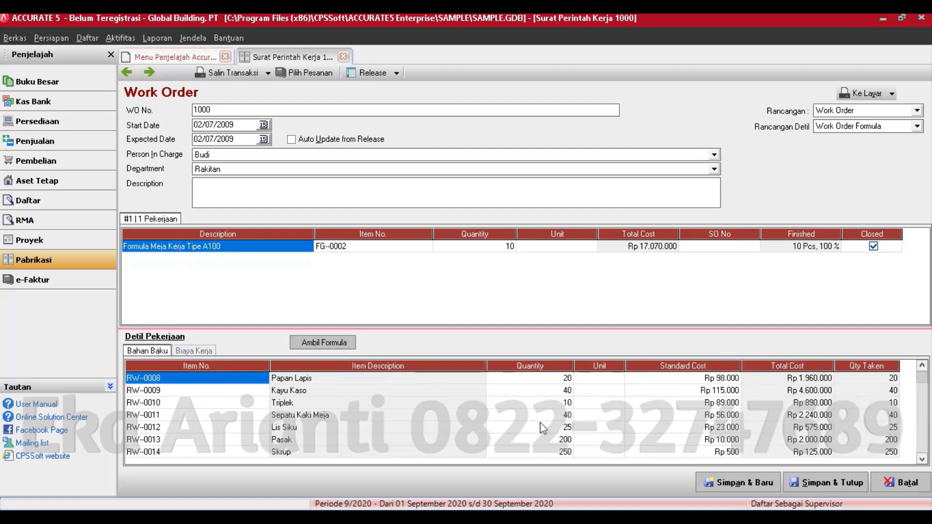
pyautogui.click(922, 459)
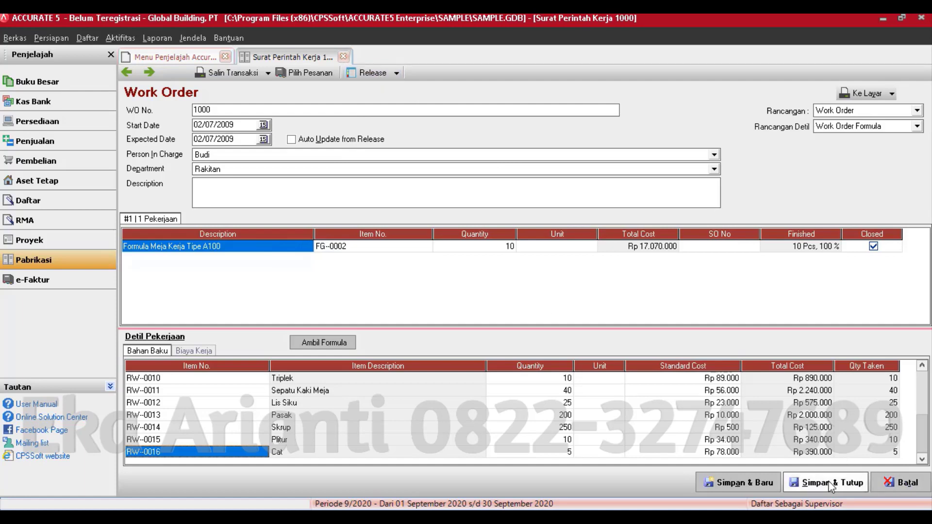
pyautogui.click(904, 482)
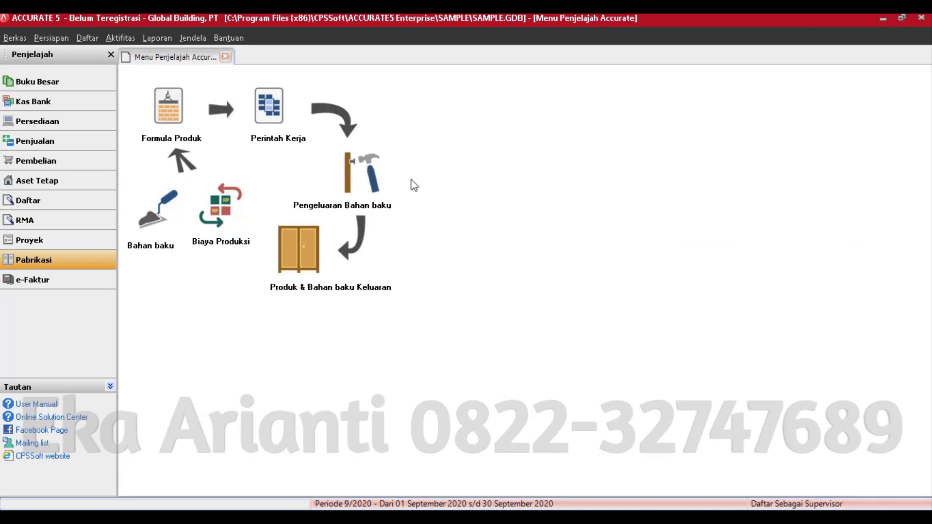
pyautogui.click(368, 187)
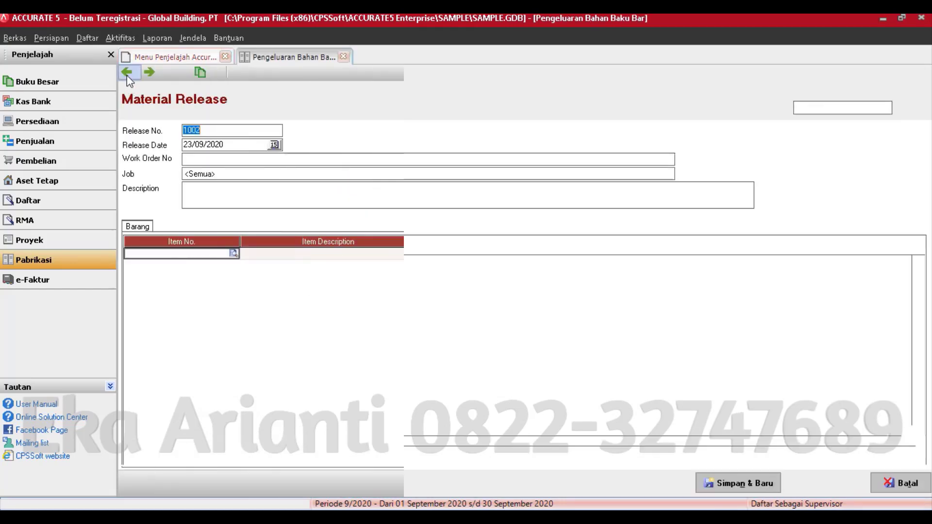
pyautogui.click(127, 73)
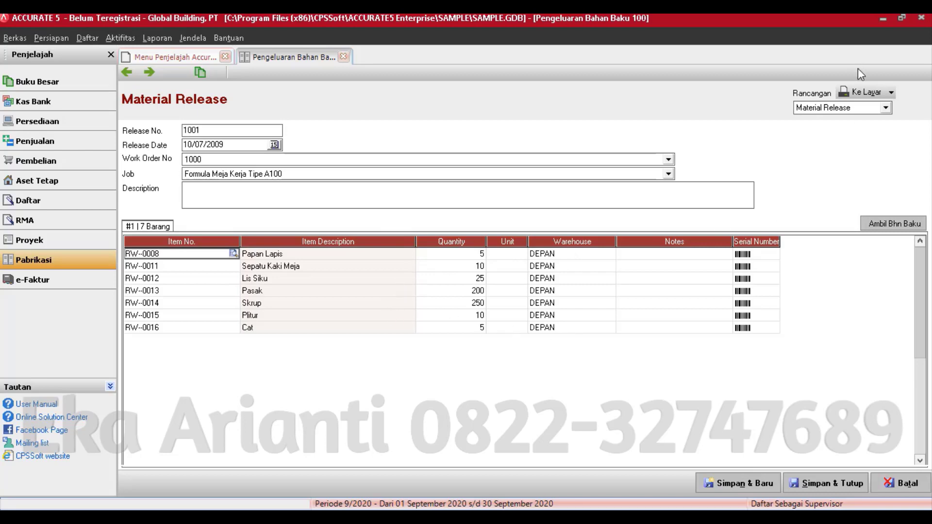
pyautogui.click(903, 483)
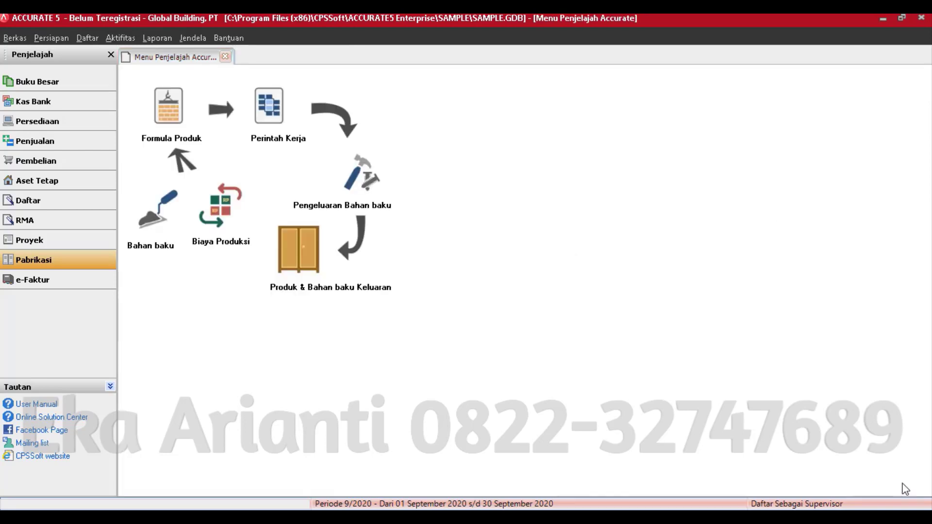
pyautogui.click(318, 246)
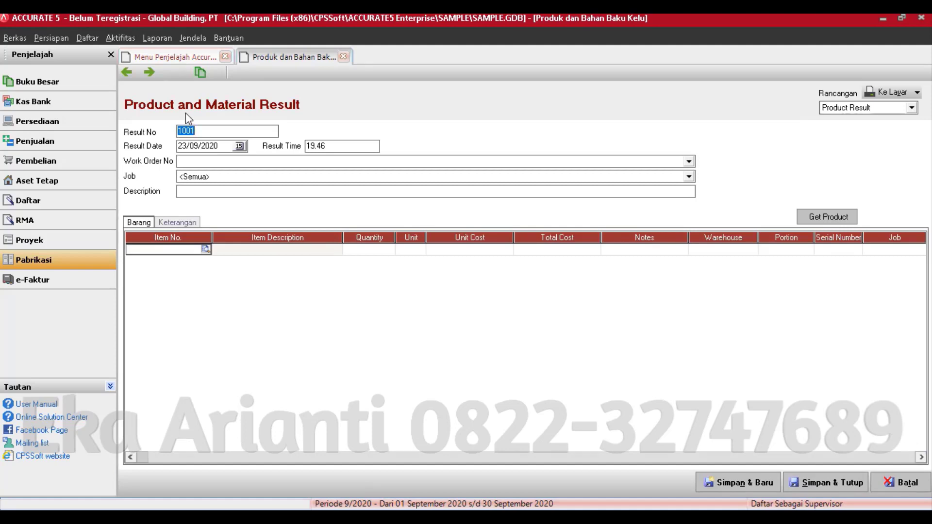
pyautogui.click(134, 78)
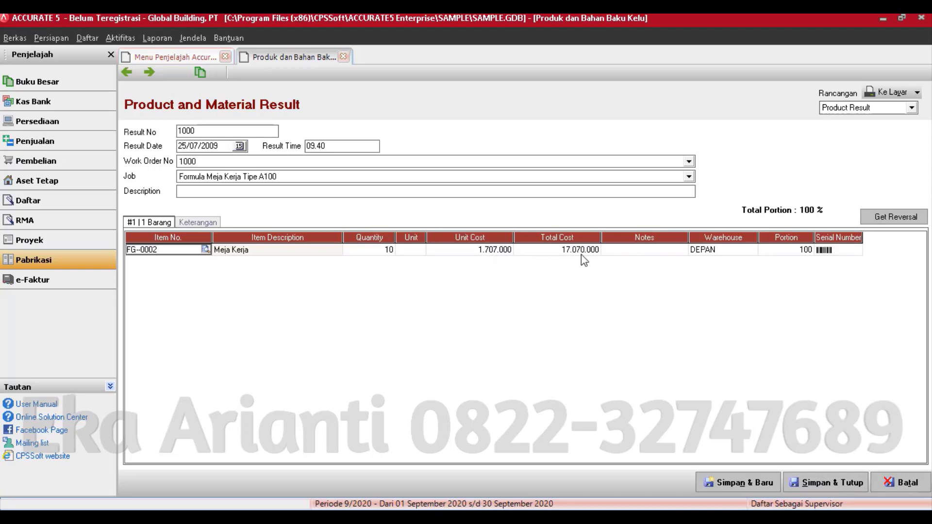
pyautogui.click(195, 223)
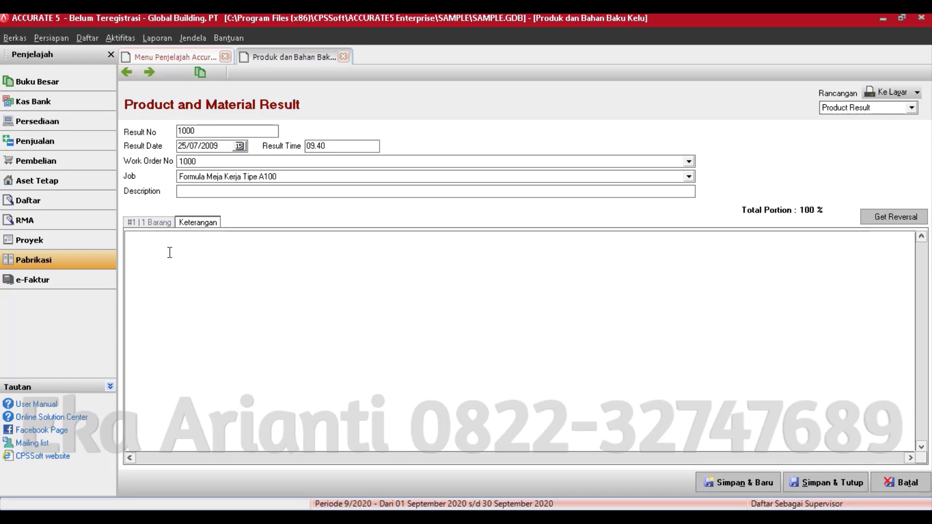
pyautogui.click(148, 222)
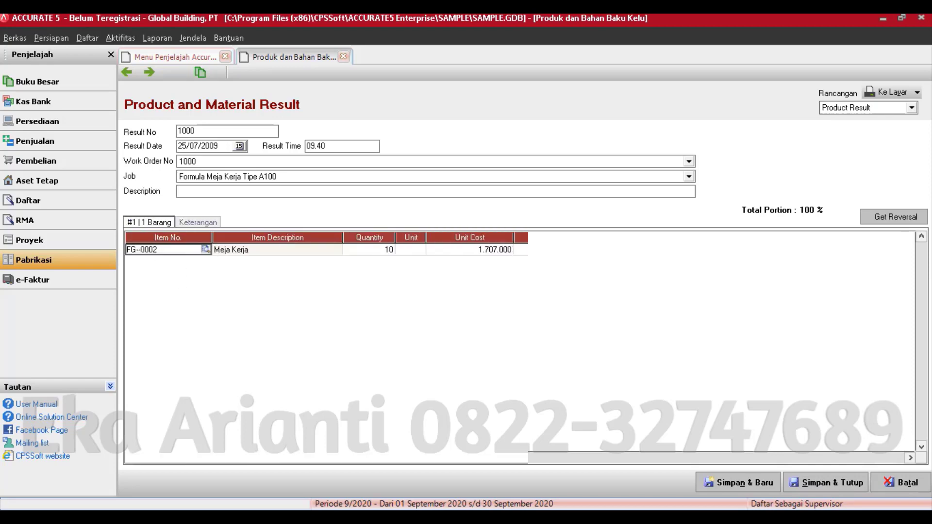
pyautogui.click(888, 93)
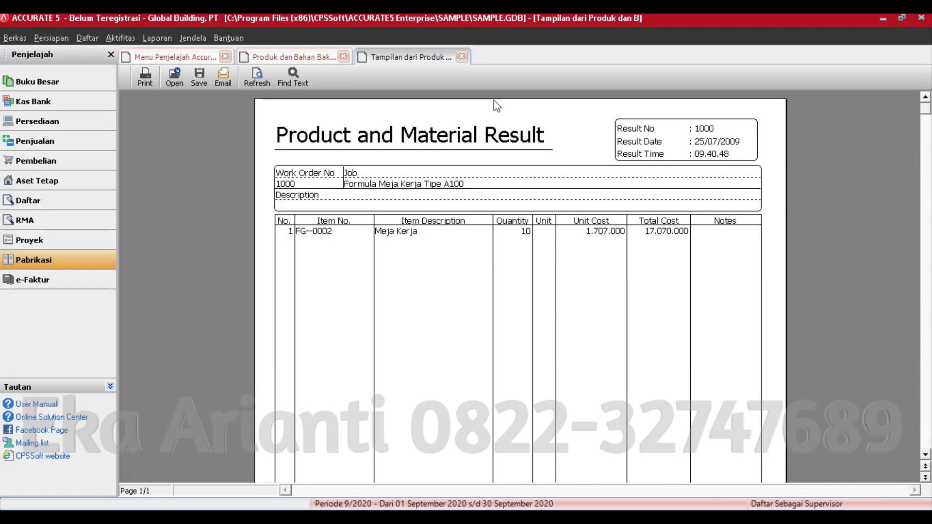
pyautogui.click(461, 57)
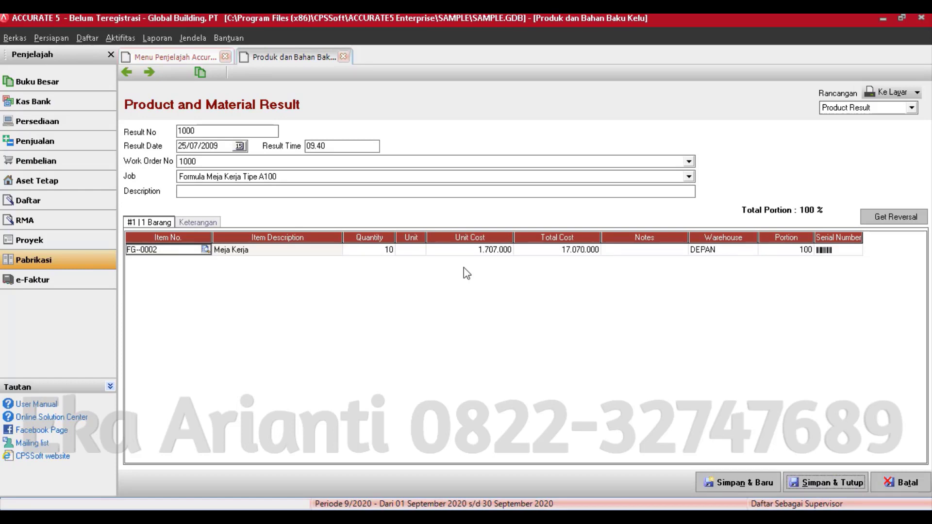
pyautogui.click(908, 485)
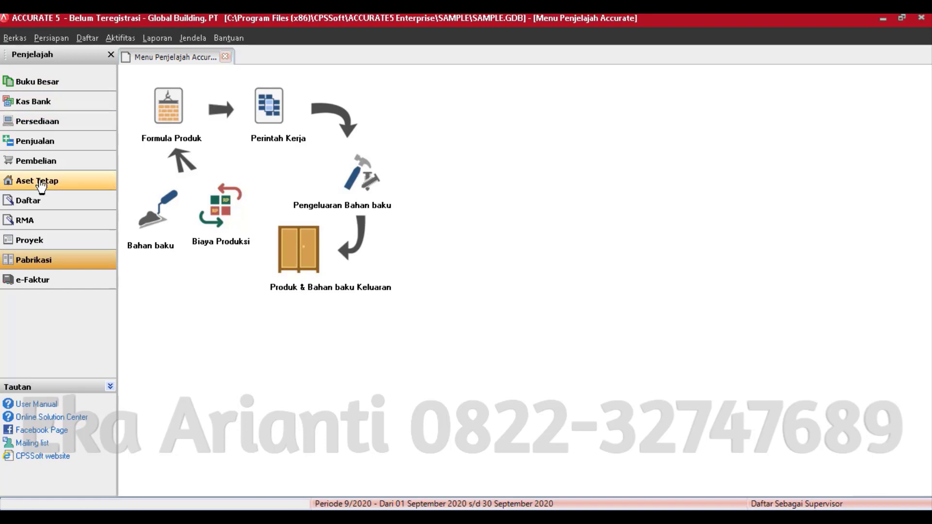
# - Review the September 2020 Proses Akhir Bulan dialog without running it, then close the explorer tab
pyautogui.click(86, 92)
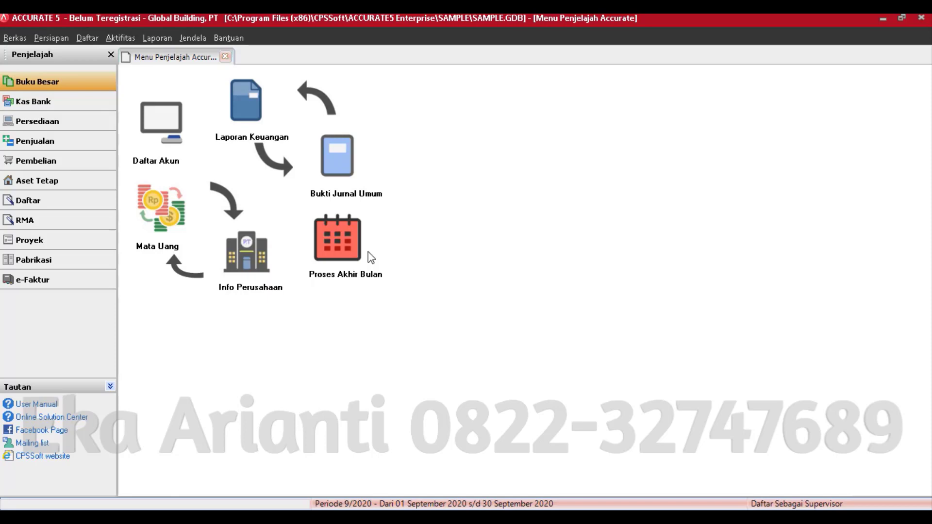
pyautogui.click(349, 234)
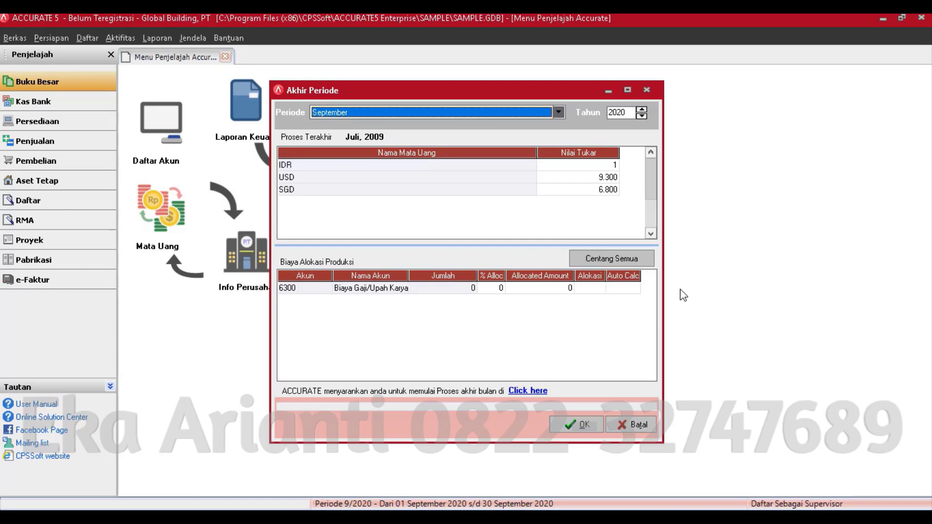
pyautogui.click(633, 425)
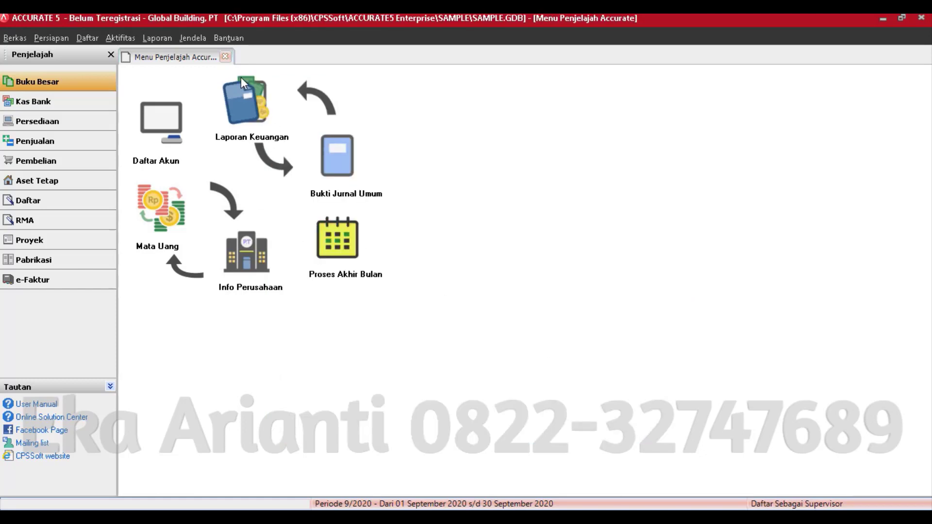
pyautogui.click(225, 57)
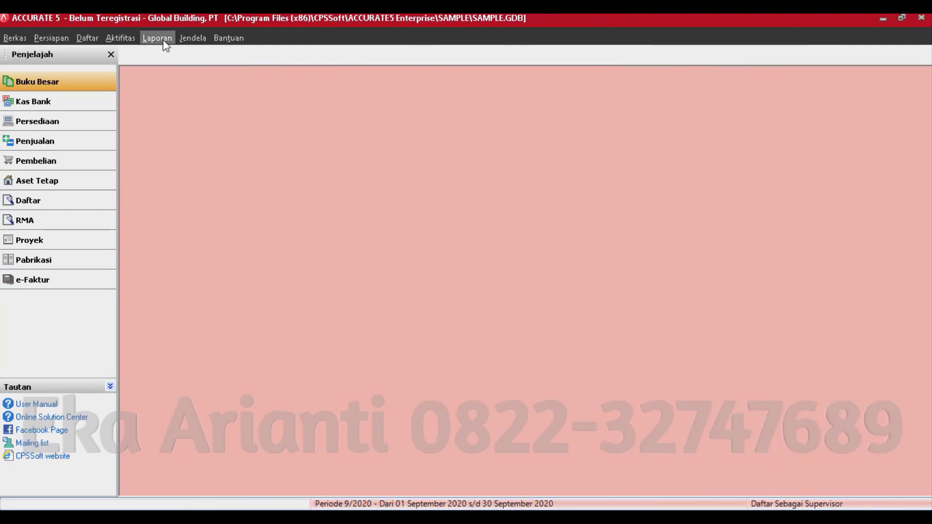
# - Run the Laporan Pabrikasi Standard and Actual Cost report (17,070,000 vs 12,630,000), then return to Daftar Laporan
pyautogui.click(165, 43)
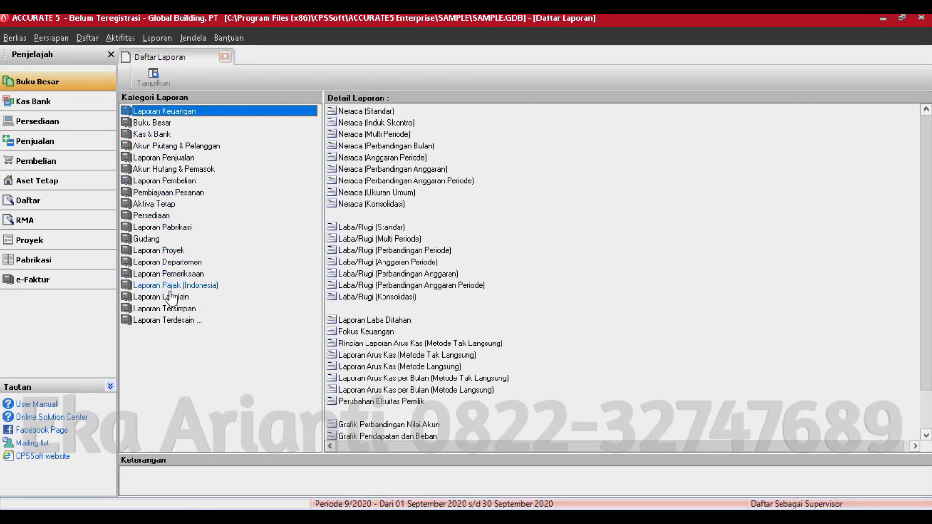
pyautogui.click(168, 227)
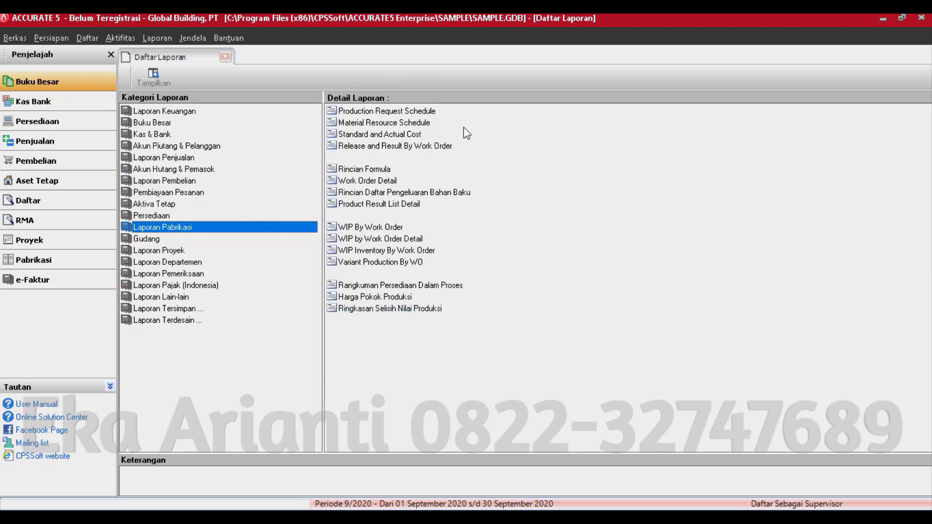
pyautogui.click(410, 136)
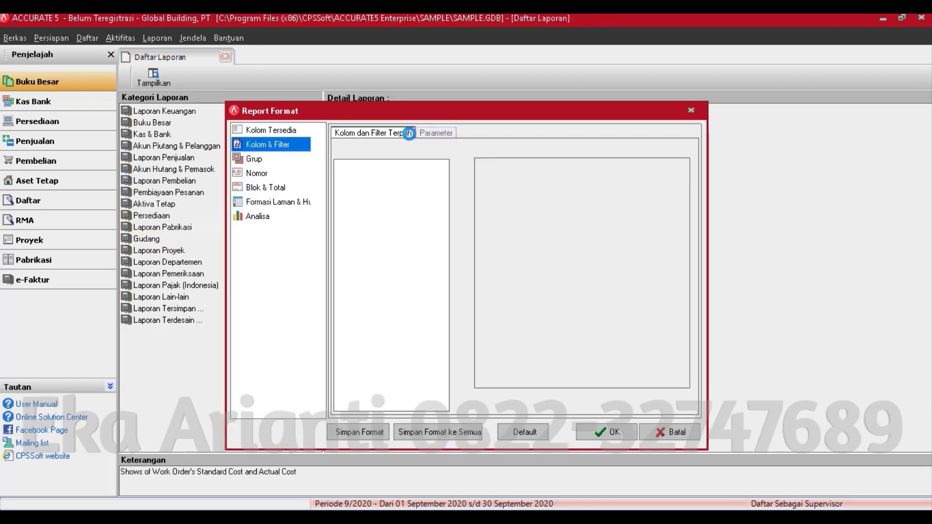
pyautogui.click(611, 433)
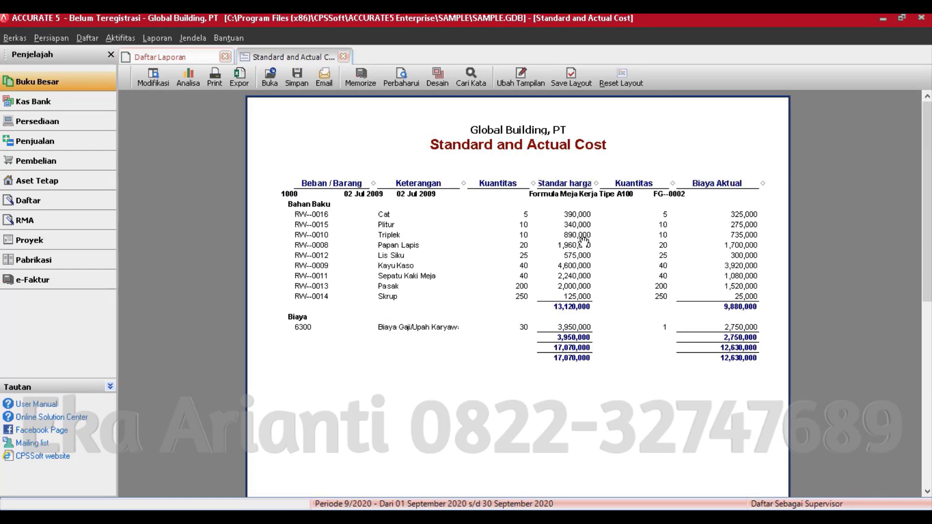
pyautogui.click(188, 78)
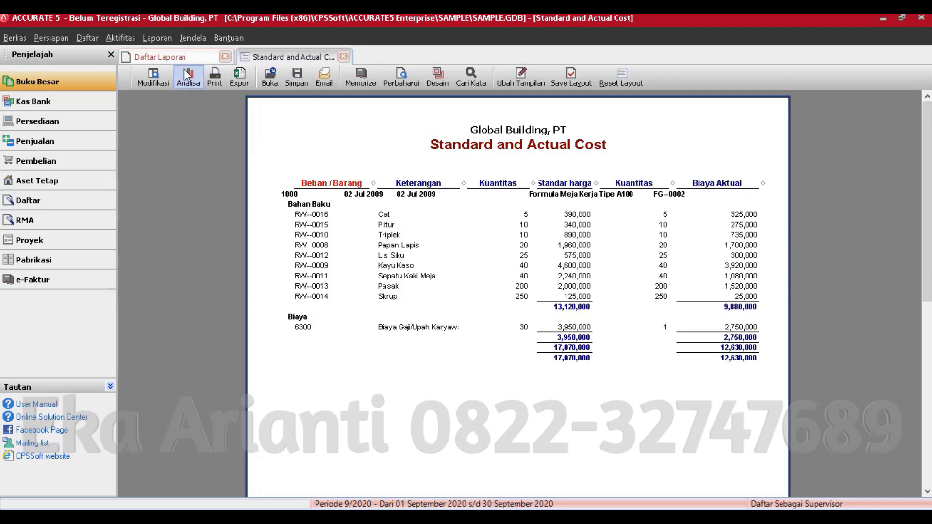
pyautogui.click(174, 55)
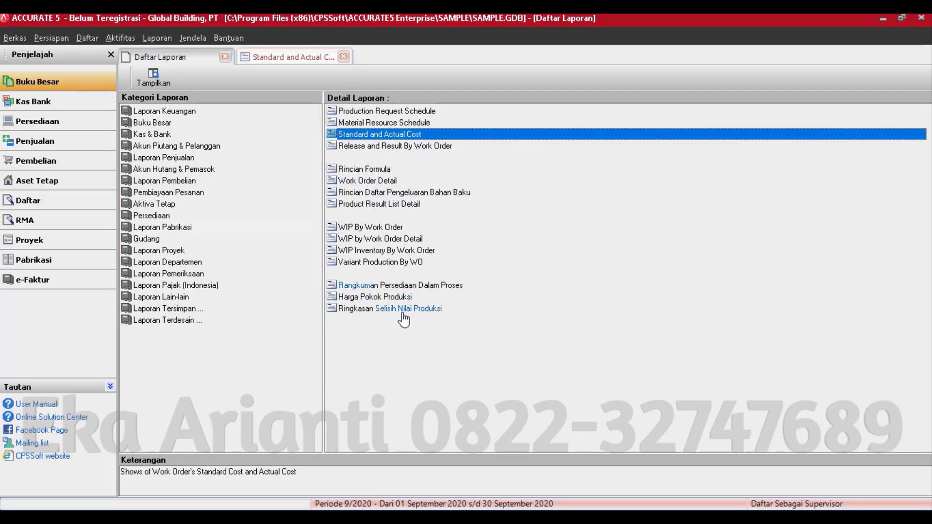
pyautogui.click(387, 310)
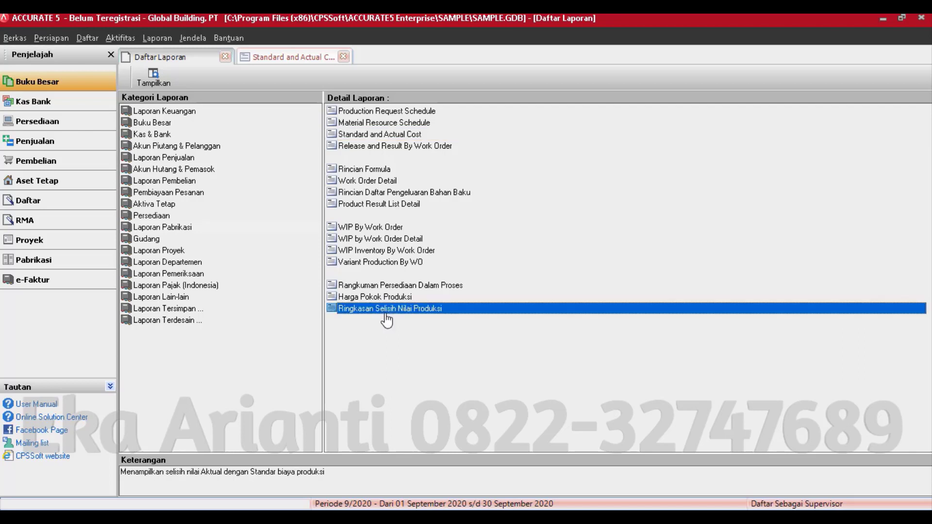
pyautogui.click(395, 145)
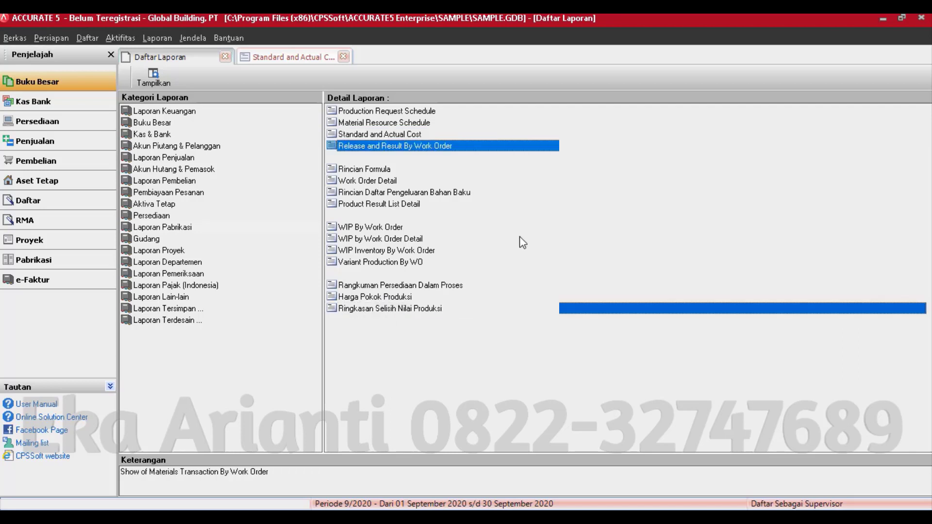
pyautogui.doubleClick(473, 147)
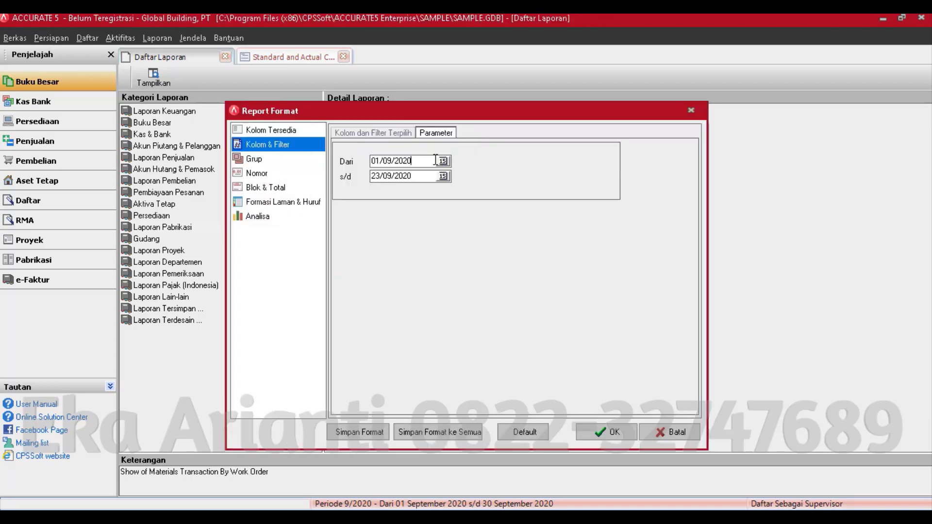
pyautogui.press('BackSpace')
pyautogui.press('BackSpace')
pyautogui.write('01')
pyautogui.click(619, 432)
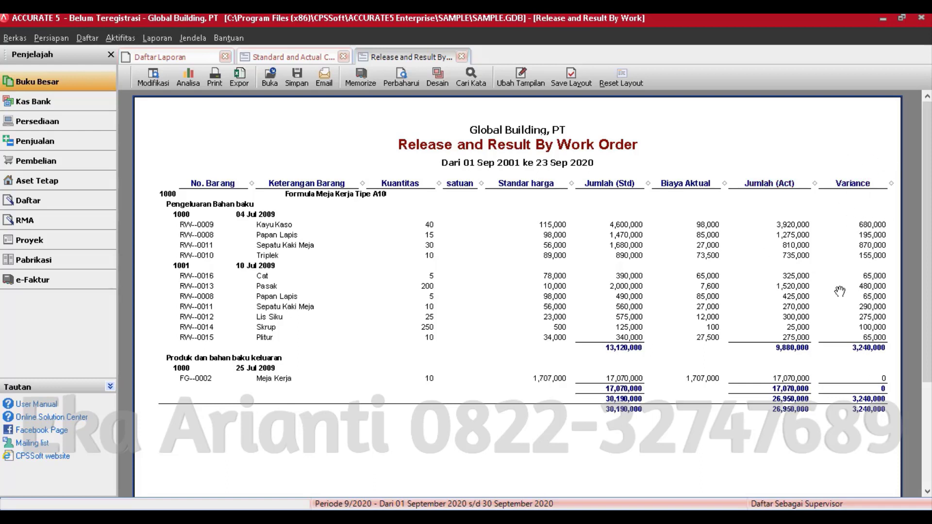
pyautogui.click(462, 57)
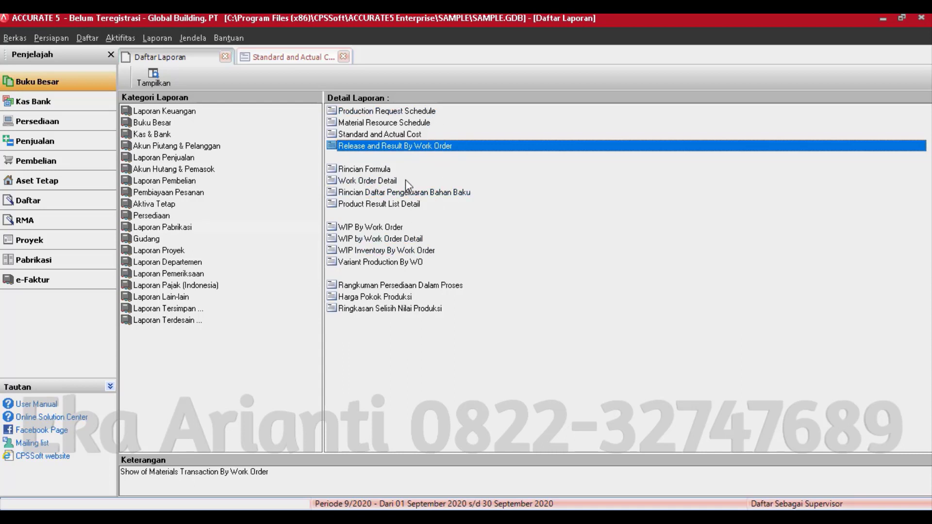
# - Close the Daftar Laporan and Standard and Actual Cost tabs and bring up the Pabrikasi flow diagram
pyautogui.click(225, 56)
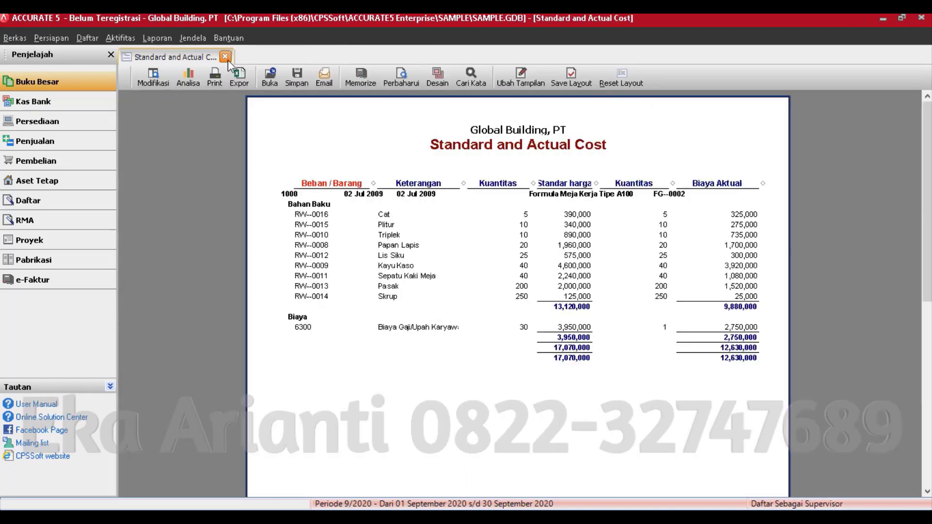
pyautogui.click(226, 57)
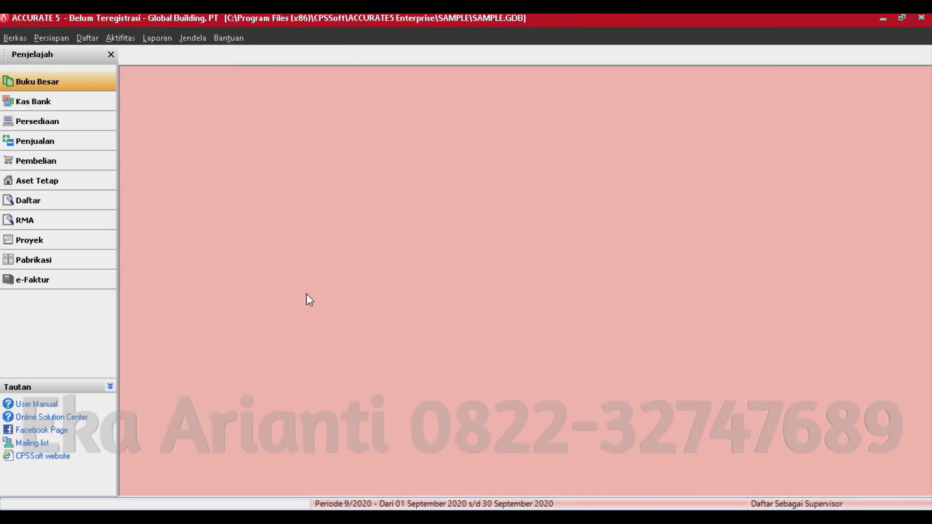
pyautogui.click(89, 266)
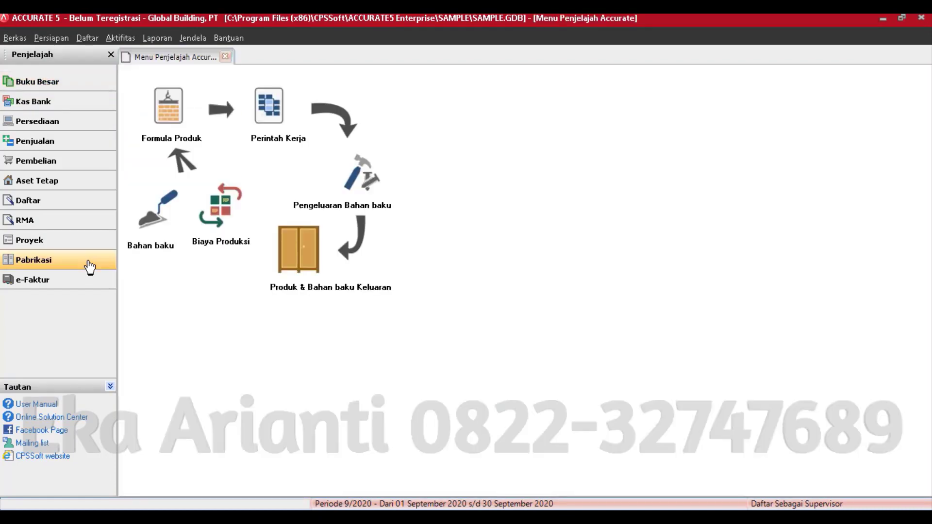